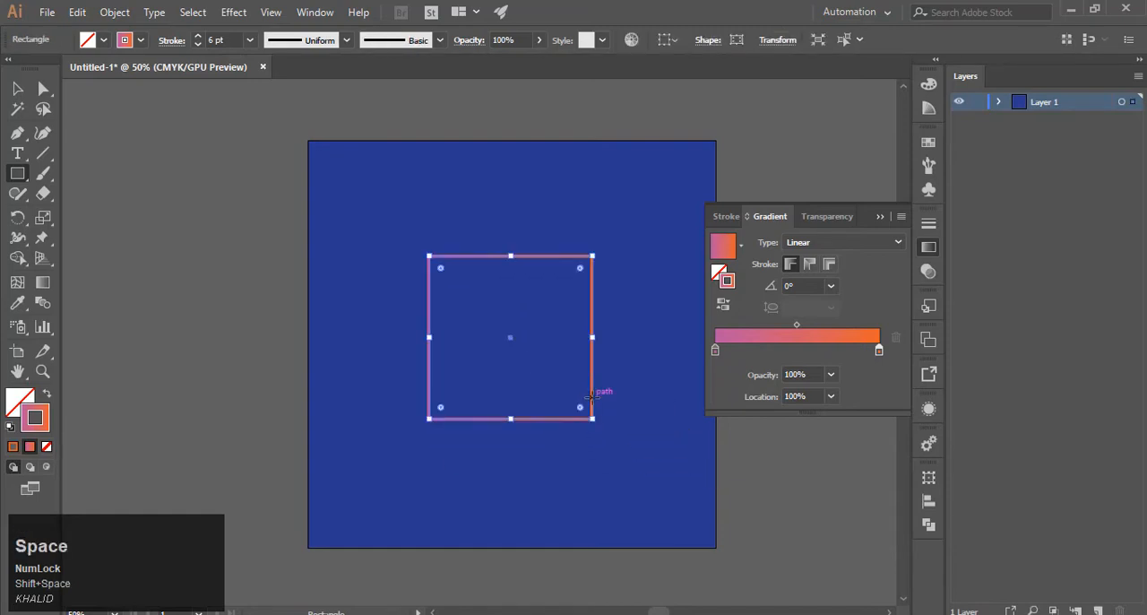
Reduce the gradient-outlined square's stroke weight to 3 pt.
drag(228, 40, 205, 50)
click(199, 45)
click(199, 45)
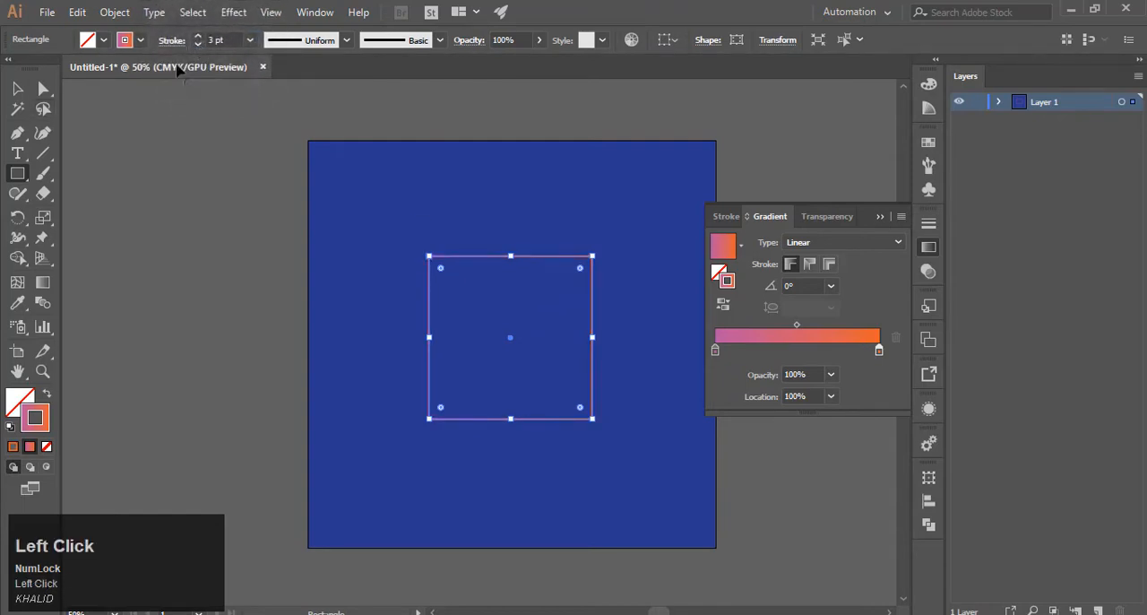
Rotate a copy of the square about 12° clockwise around its centre and repeat the transformation until the copies form a dense ring.
click(12, 223)
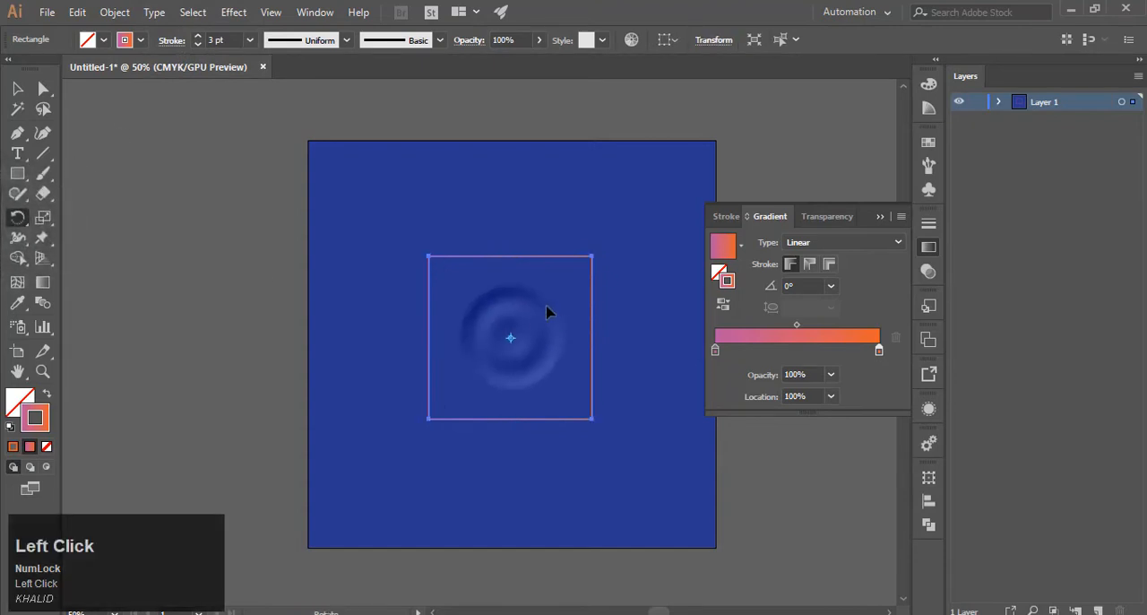
drag(605, 259, 622, 283)
key(ctrl+d)
key(ctrl+d)
key(ctrl+d)
key(ctrl+d)
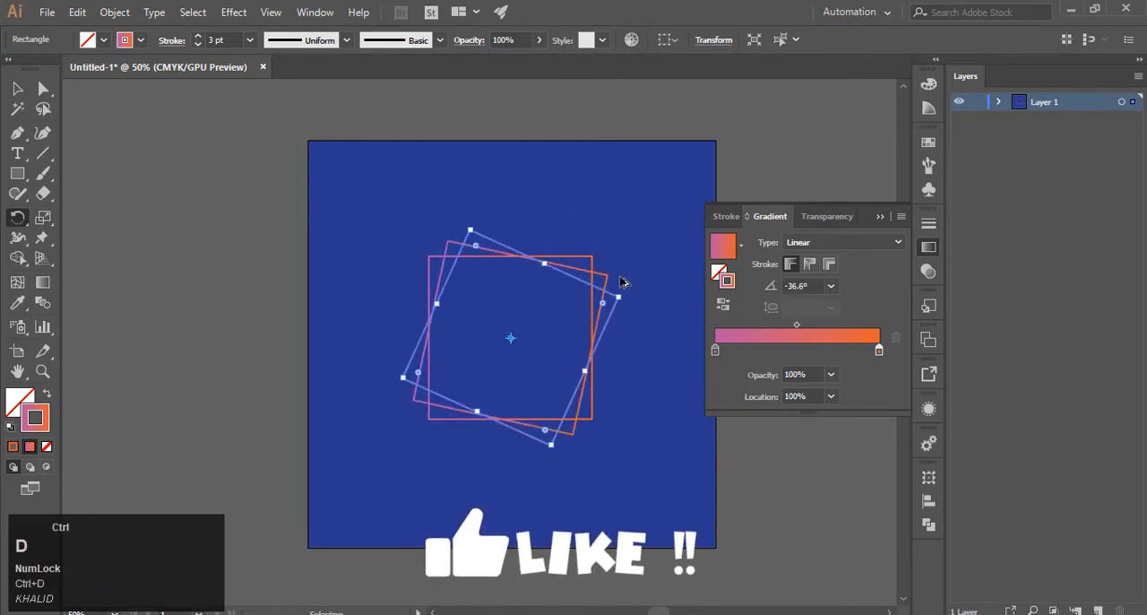
key(ctrl+d)
key(ctrl+d)
key(ctrl+d)
key(ctrl+d)
key(ctrl+d)
key(ctrl+d)
key(ctrl+d)
key(ctrl+d)
key(ctrl+d)
key(ctrl+d)
key(ctrl+d)
key(ctrl+d)
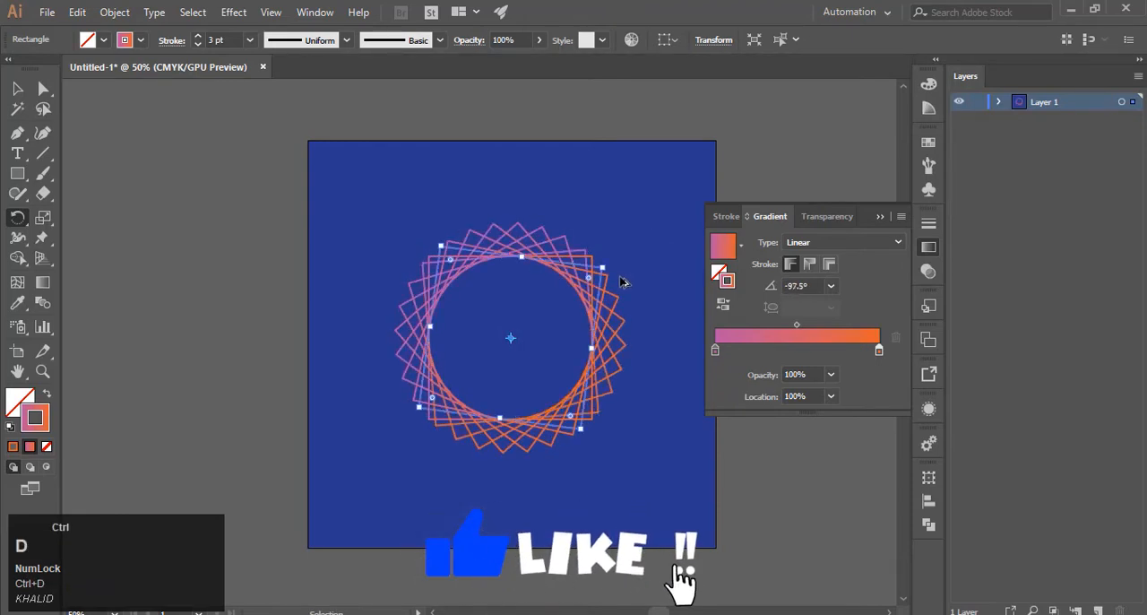
key(ctrl+d)
key(ctrl+d)
key(ctrl+d)
key(ctrl+d)
key(ctrl+d)
key(ctrl+d)
key(ctrl+d)
key(ctrl+d)
key(ctrl+d)
key(ctrl+d)
key(ctrl+d)
key(ctrl+d)
key(ctrl+d)
key(ctrl+d)
key(ctrl+d)
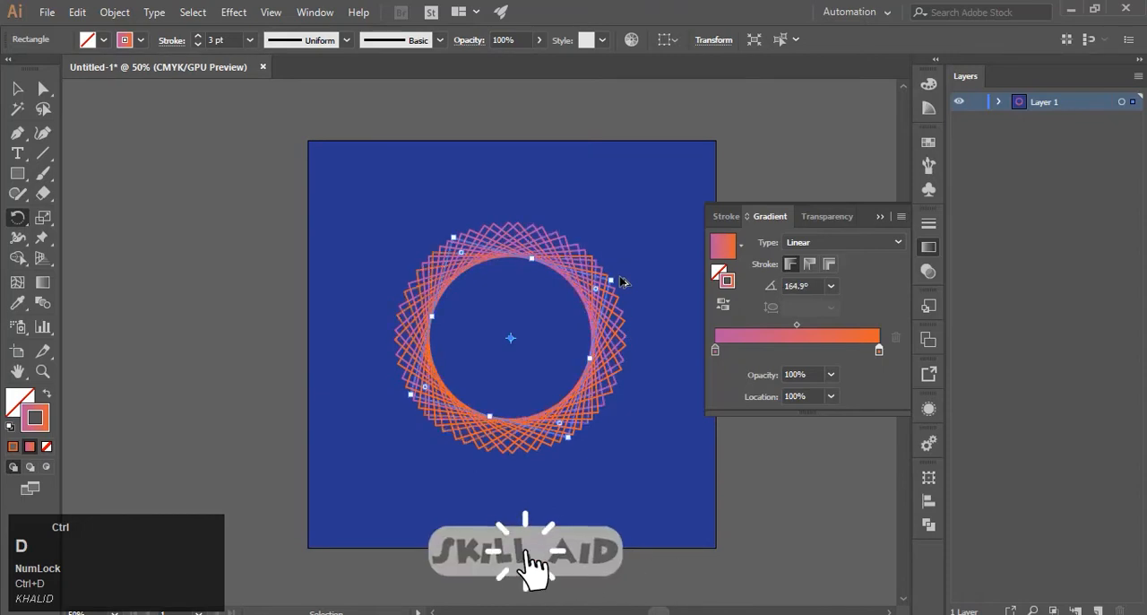
key(ctrl+d)
key(ctrl+d)
key(ctrl+d)
key(ctrl+d)
key(ctrl+d)
key(ctrl+d)
key(ctrl+d)
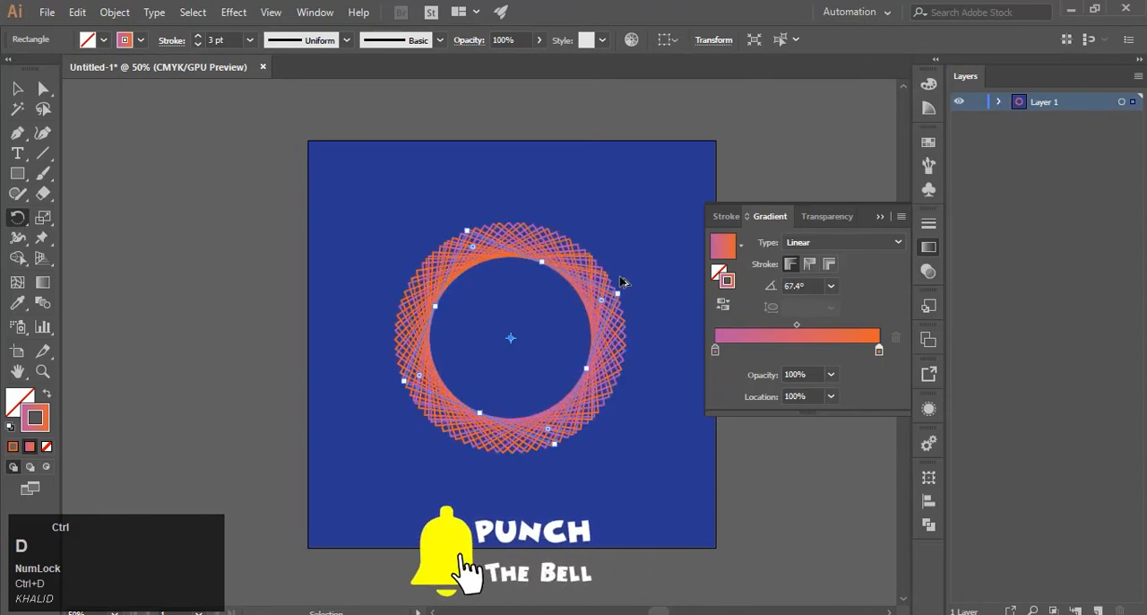
Select all the rotated squares without the background and scale them up proportionally from the centre to nearly fill the artboard.
click(17, 88)
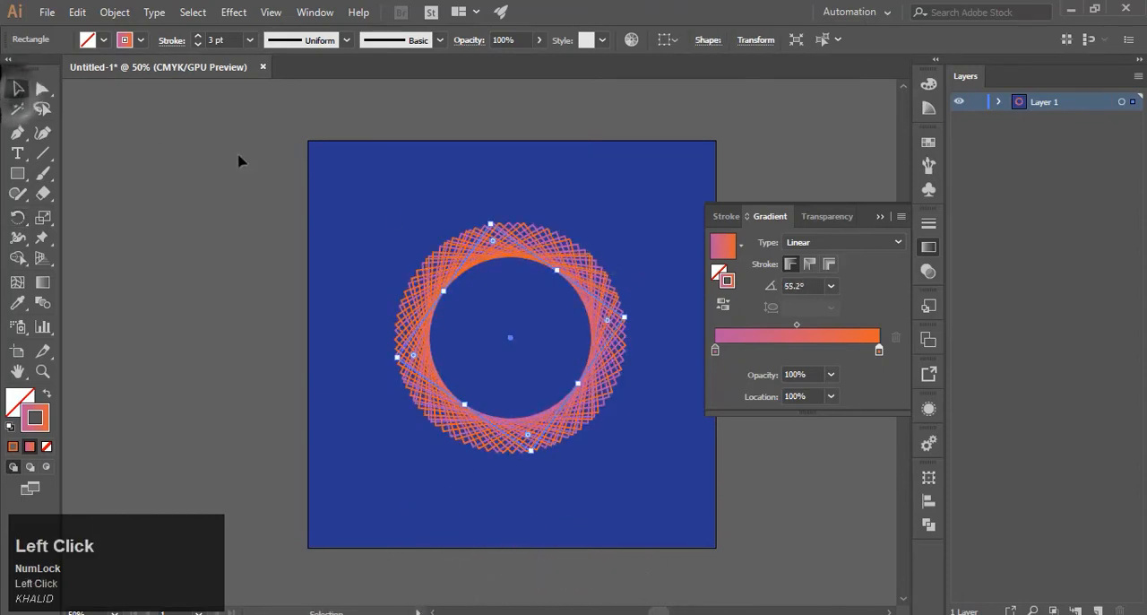
click(371, 186)
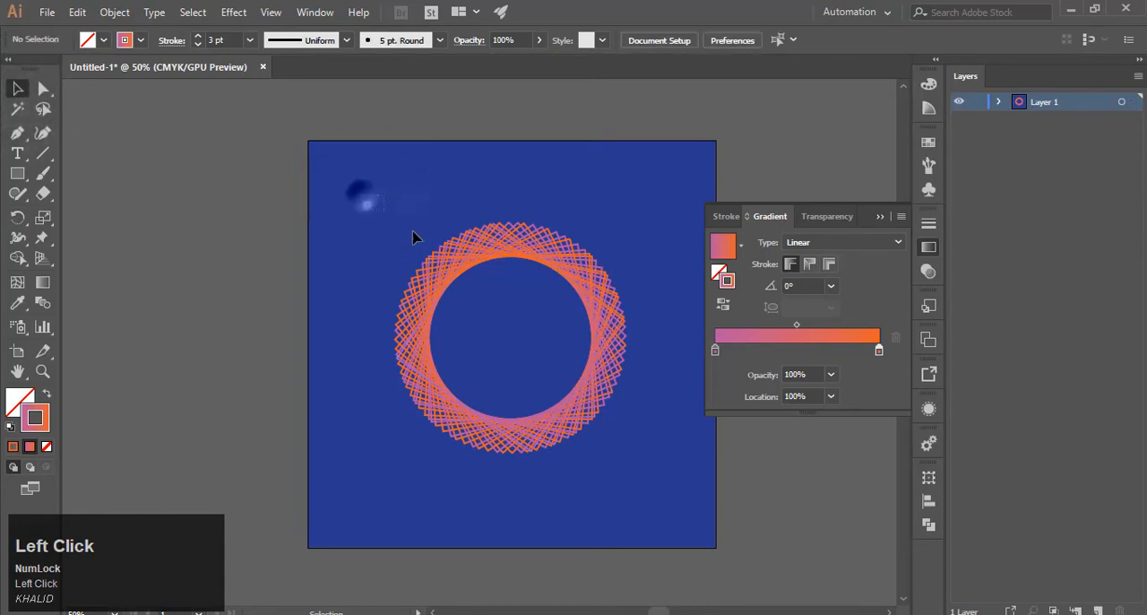
drag(413, 237, 660, 525)
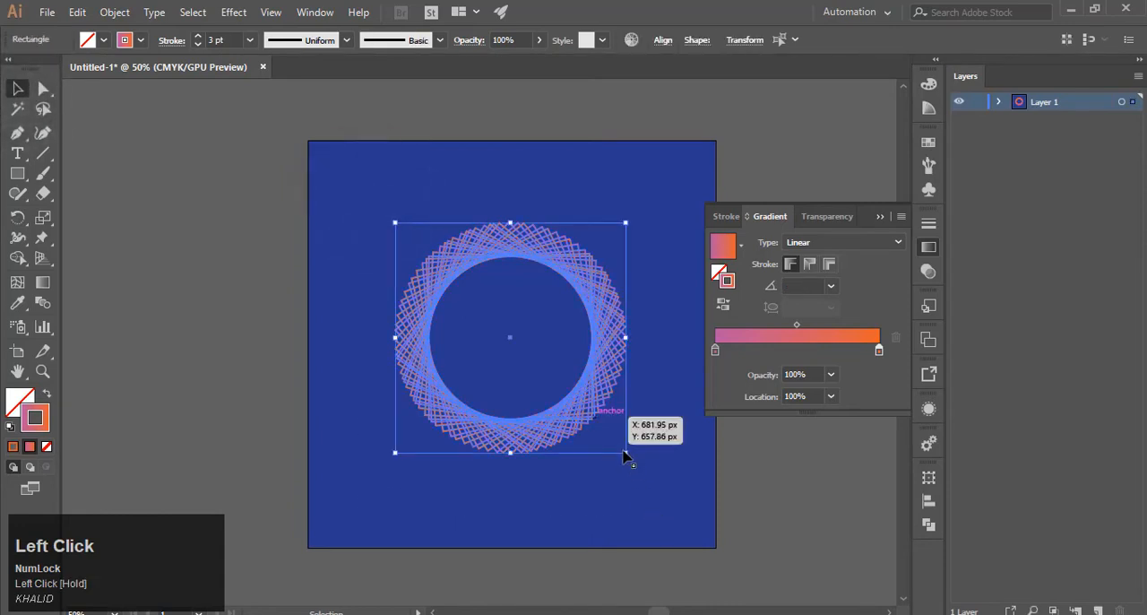
drag(625, 457, 702, 537)
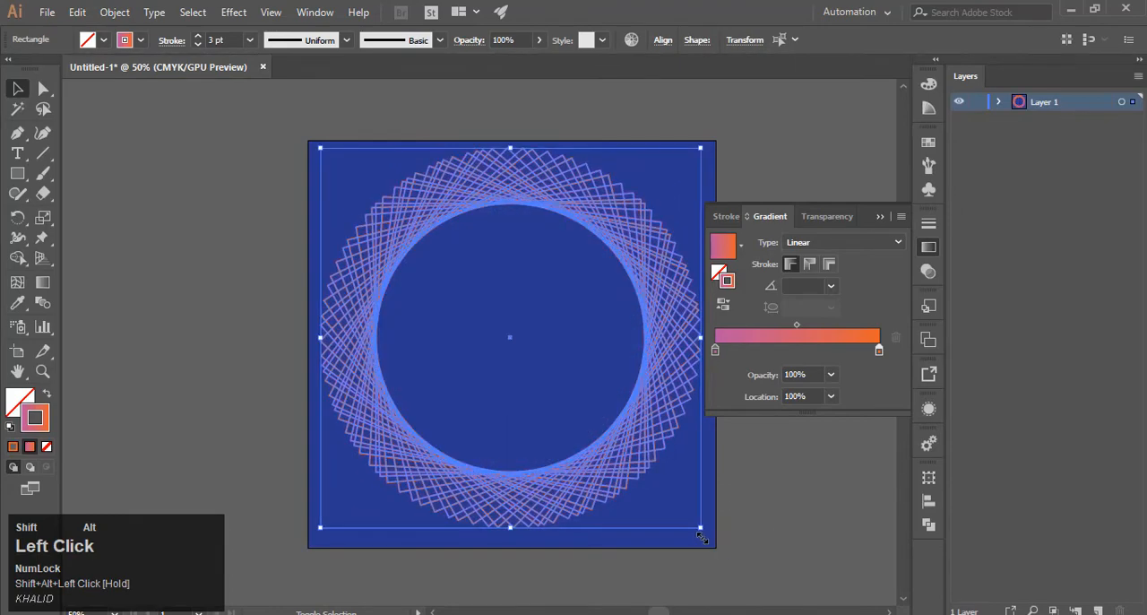
click(584, 398)
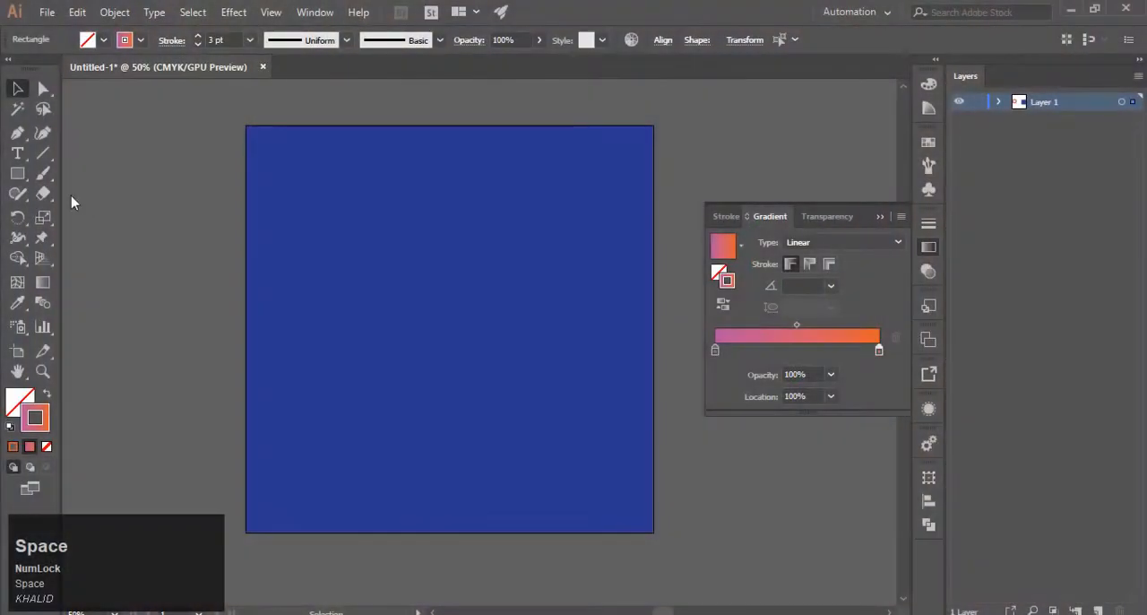
Draw a rounded square with the Rounded Rectangle tool in the middle of the empty blue artboard.
right_click(17, 174)
click(66, 193)
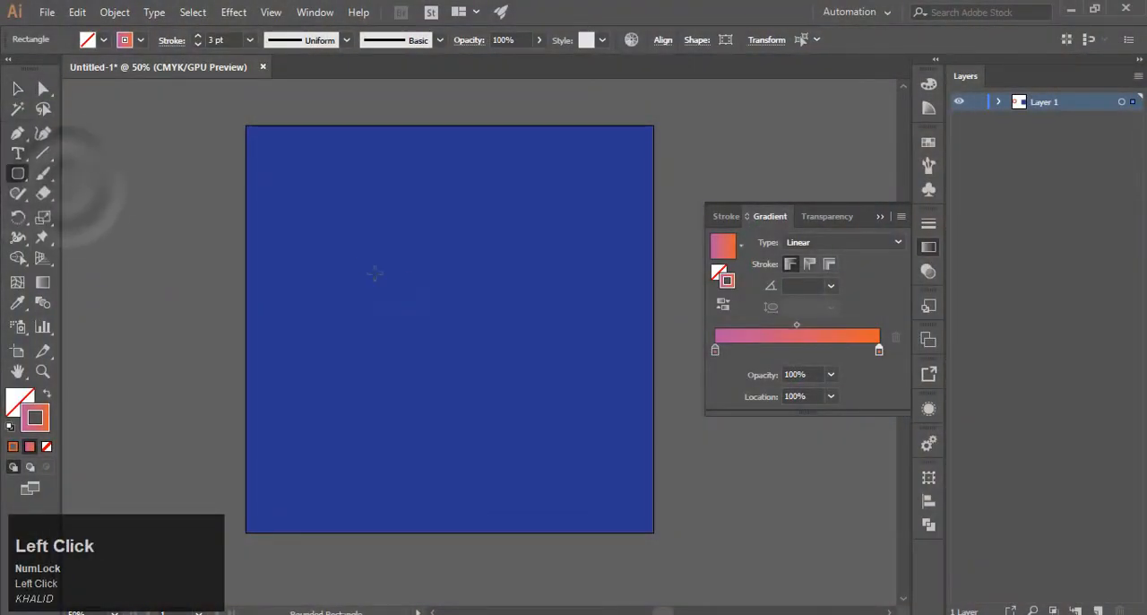
drag(408, 282, 508, 417)
key(shift+alt+space)
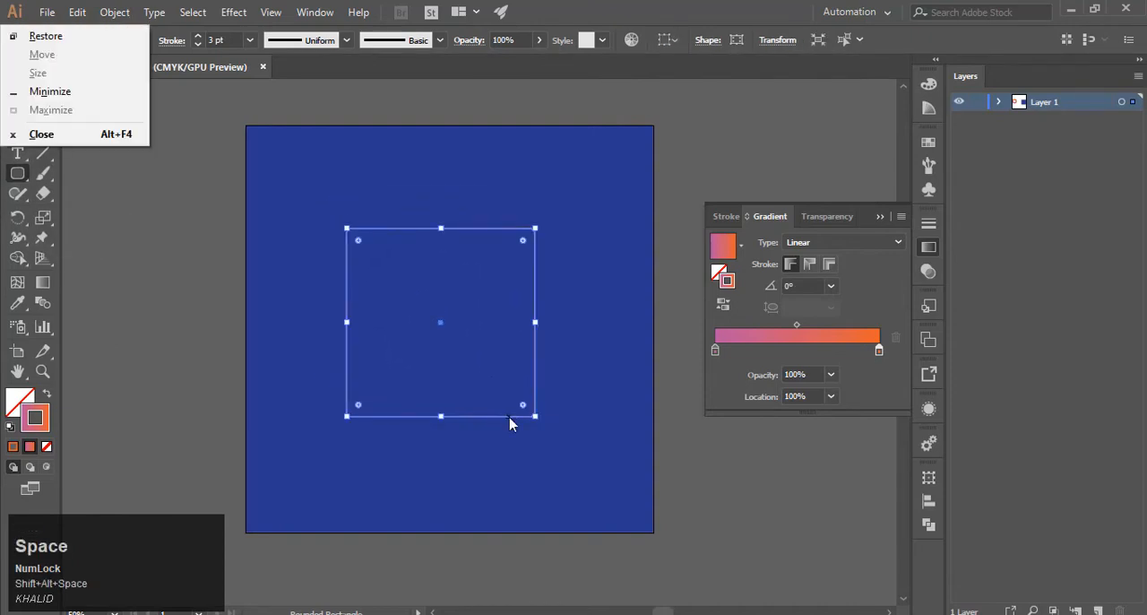
Rotate a copy of the rounded square about 10° clockwise around its centre and repeat the transformation to complete a dense ring.
click(19, 222)
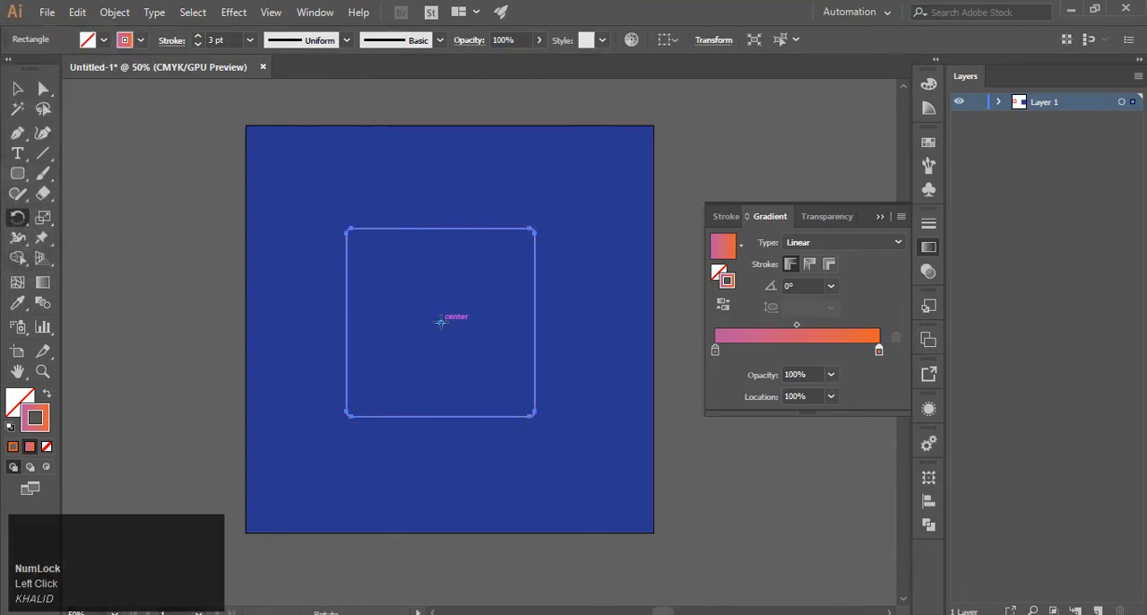
click(441, 321)
drag(474, 218, 492, 224)
key(ctrl+d)
key(ctrl+d)
key(ctrl+d)
key(ctrl+d)
key(ctrl+d)
key(ctrl+d)
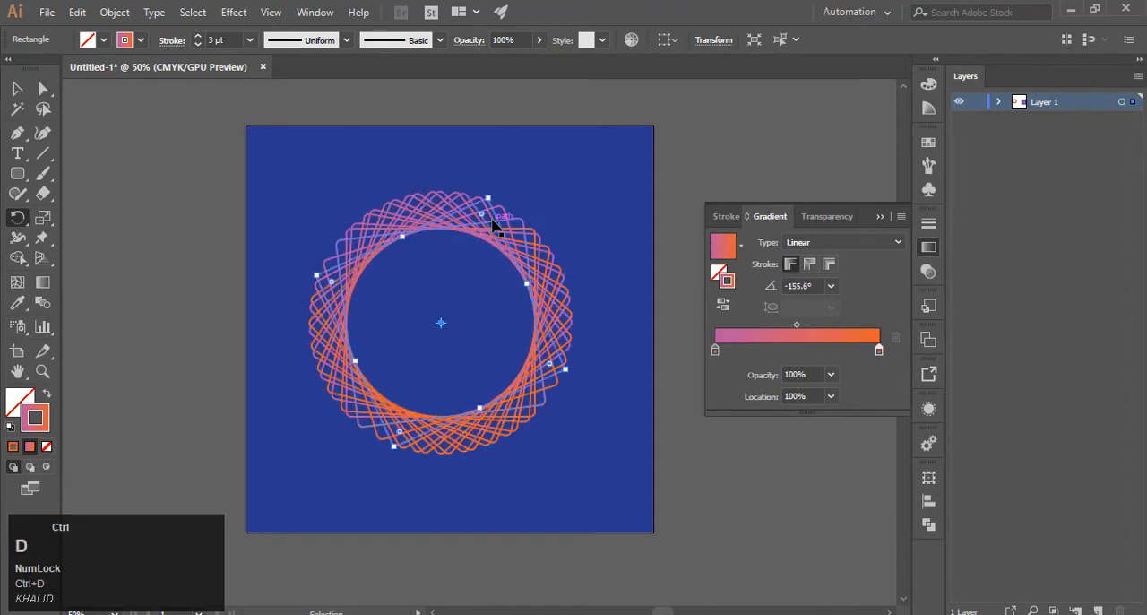
key(ctrl+d)
key(ctrl+d)
key(ctrl+d)
key(ctrl+d)
key(ctrl+d)
key(ctrl+d)
key(ctrl+d)
key(ctrl+d)
key(ctrl+d)
key(ctrl+d)
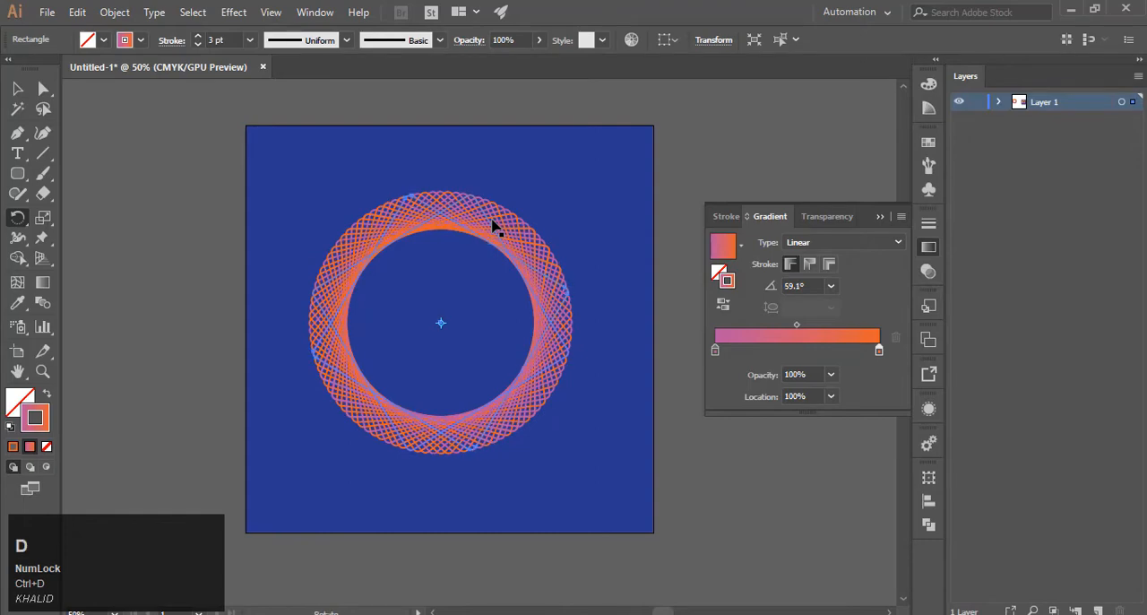
Select all the rotated rounded squares and enlarge them proportionally from the centre to nearly fill the artboard.
click(18, 89)
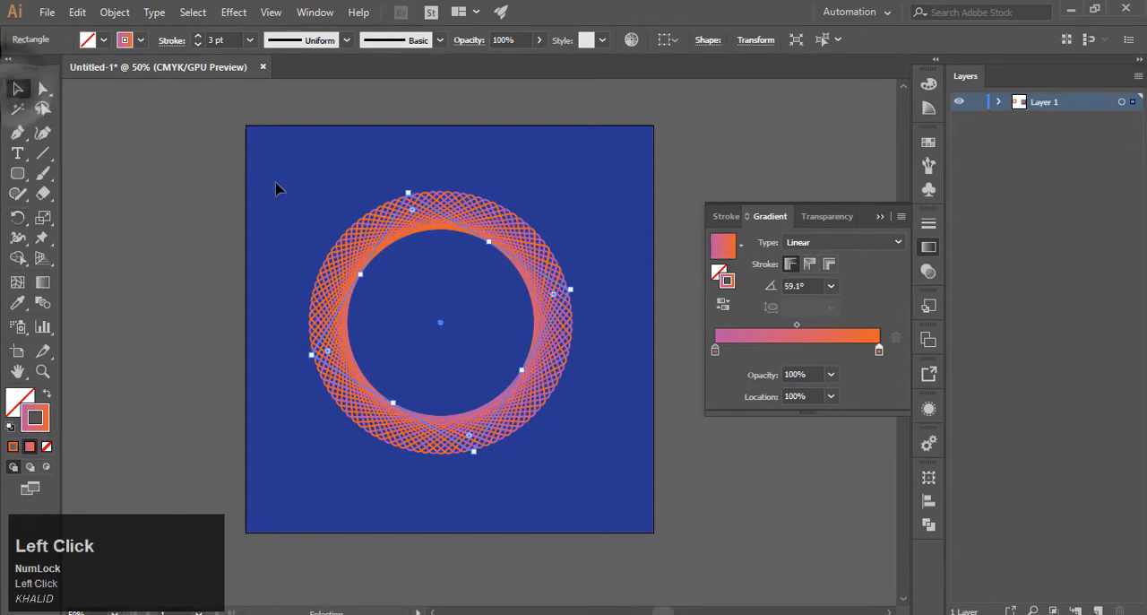
drag(276, 188, 638, 520)
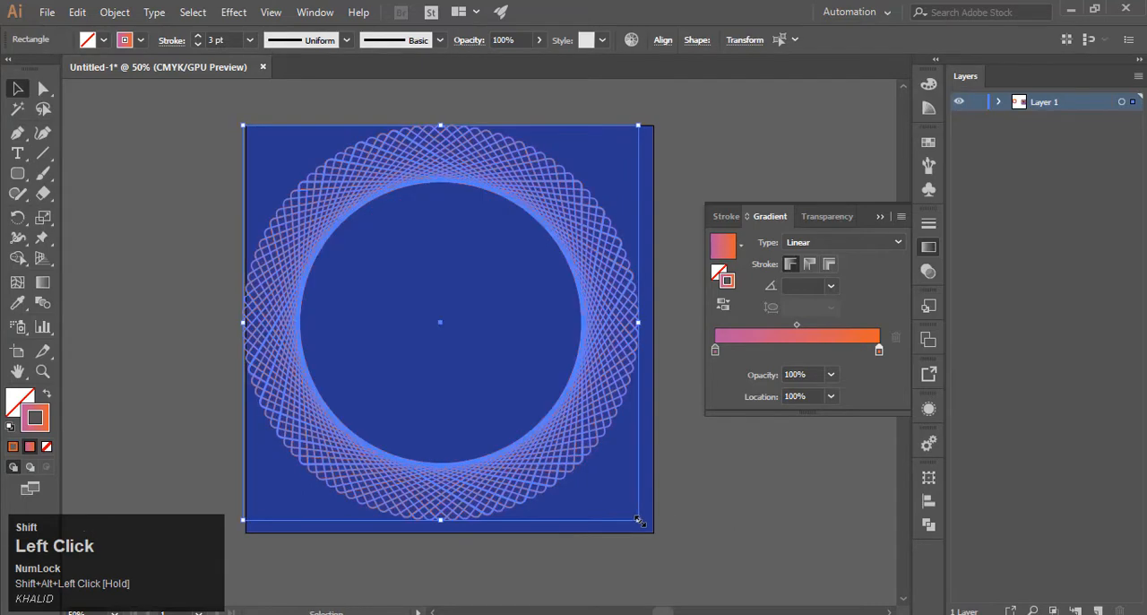
Group the enlarged rounded-square ring and move it to the centre of the blue artboard.
right_click(373, 397)
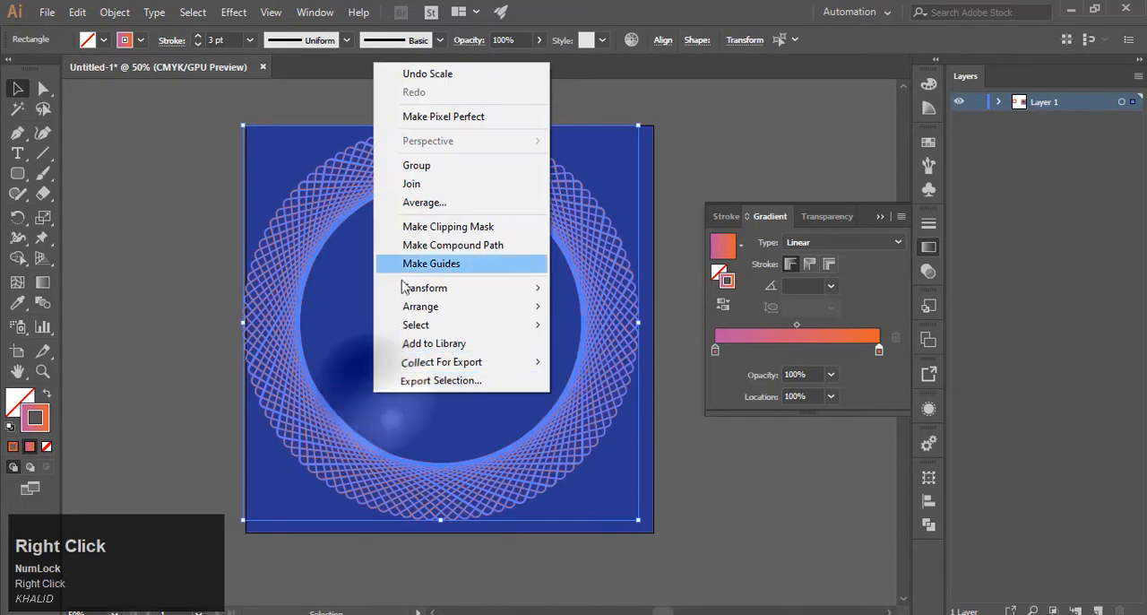
click(416, 164)
click(170, 199)
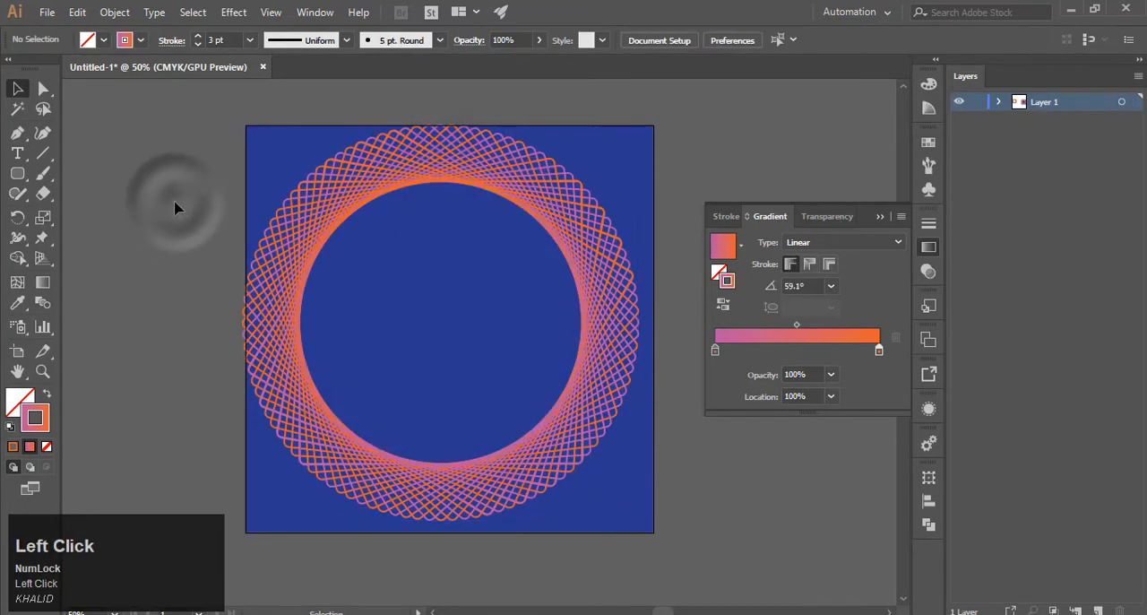
drag(296, 235, 314, 242)
click(200, 242)
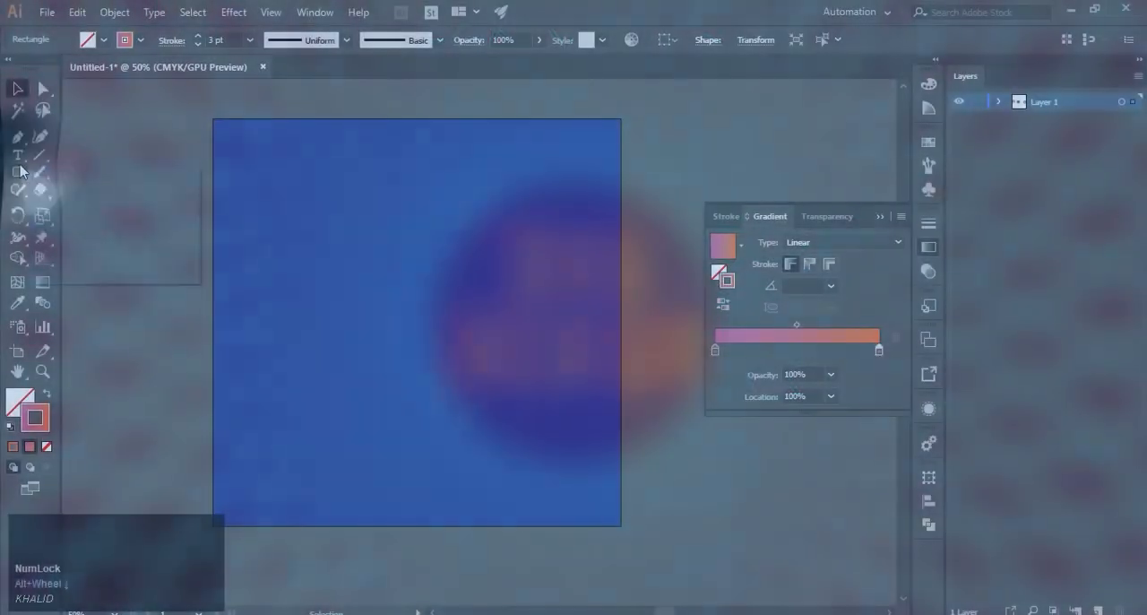
Draw a tall, narrow ellipse about 152 × 588 px in the middle of the next blue artboard.
right_click(18, 172)
click(93, 213)
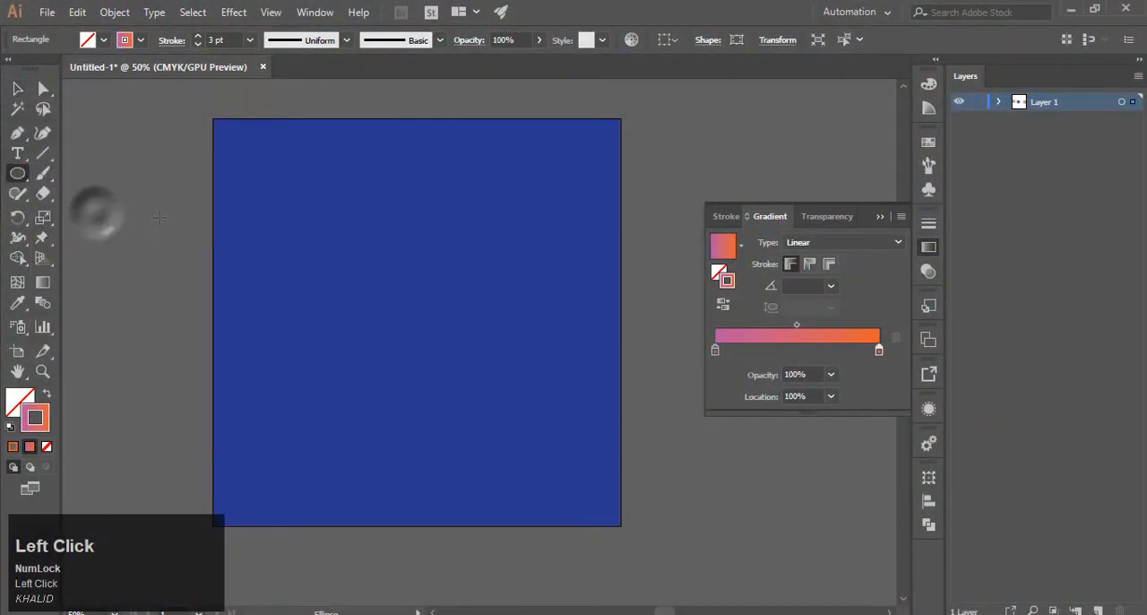
mouse_move(379, 196)
mouse_down()
mouse_move(435, 352)
mouse_move(442, 432)
mouse_up()
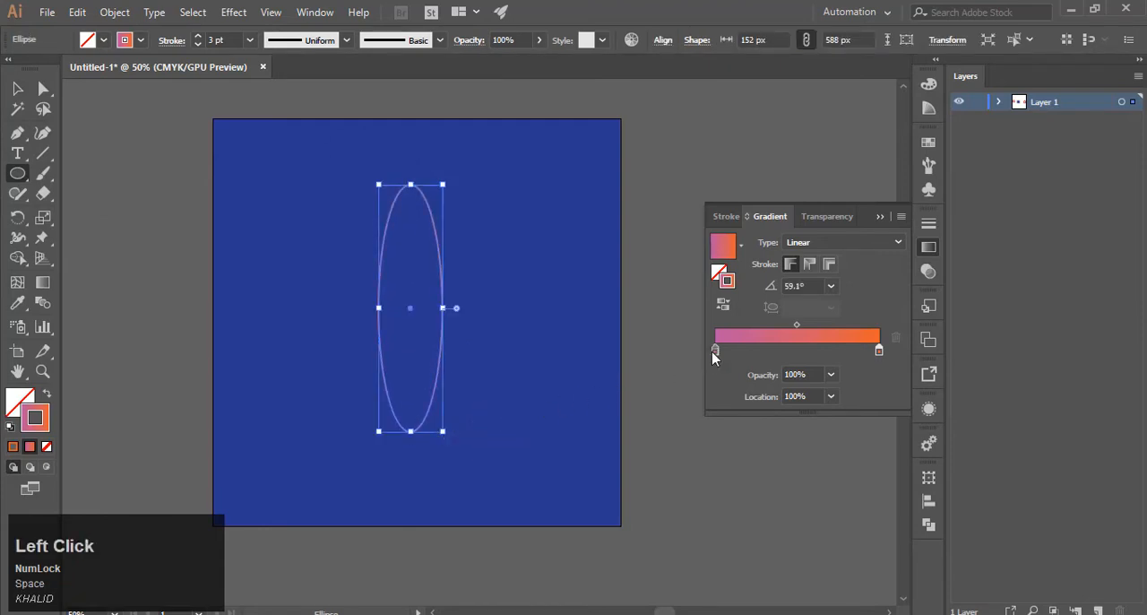
Recolour the ellipse's stroke gradient from light blue (C 55.29, M 0, Y 6.67, K 0) to pale teal (C 39.61, M 0, Y 25.49, K 0).
double_click(715, 352)
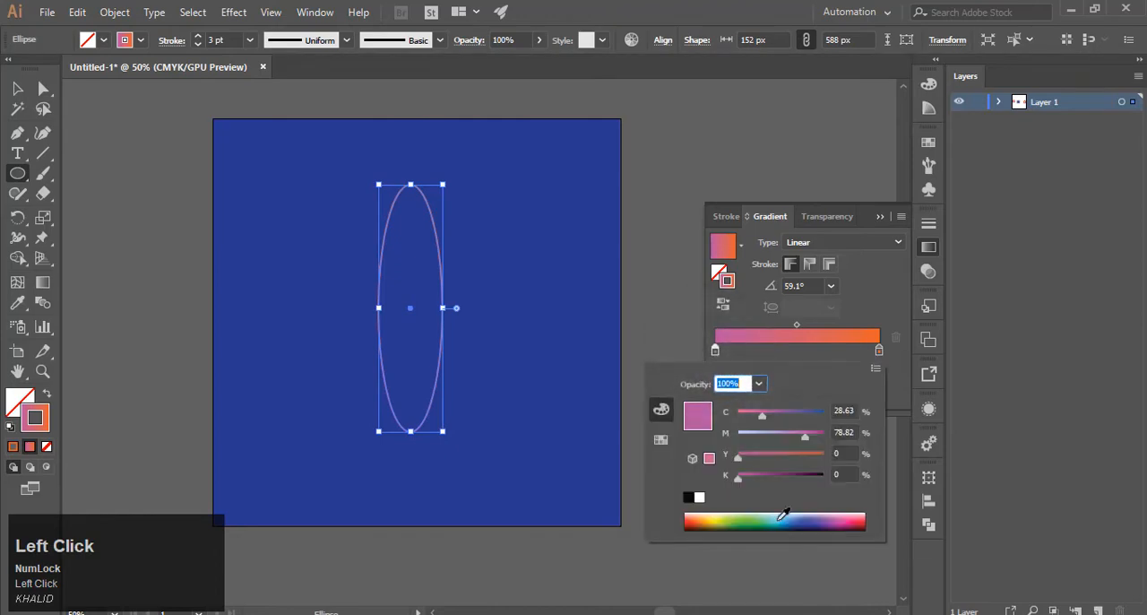
click(780, 516)
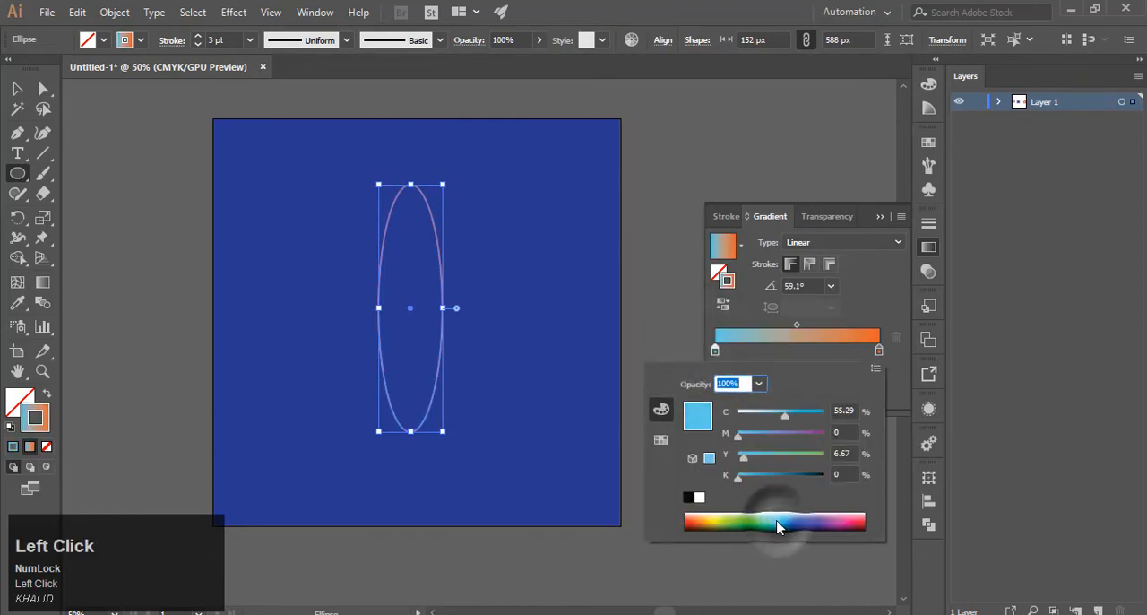
double_click(879, 350)
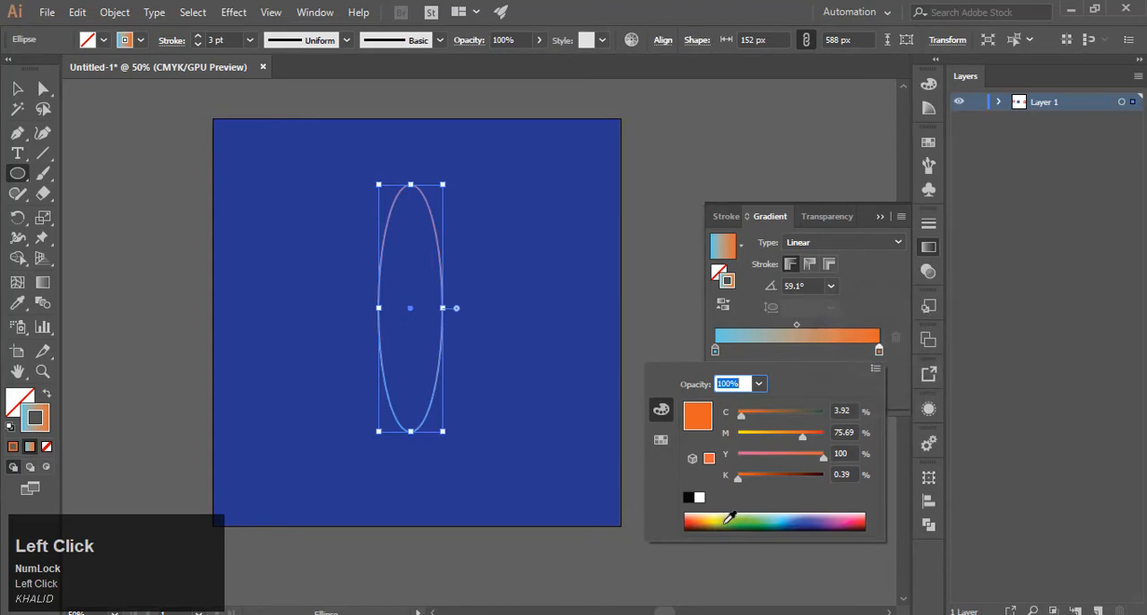
click(768, 519)
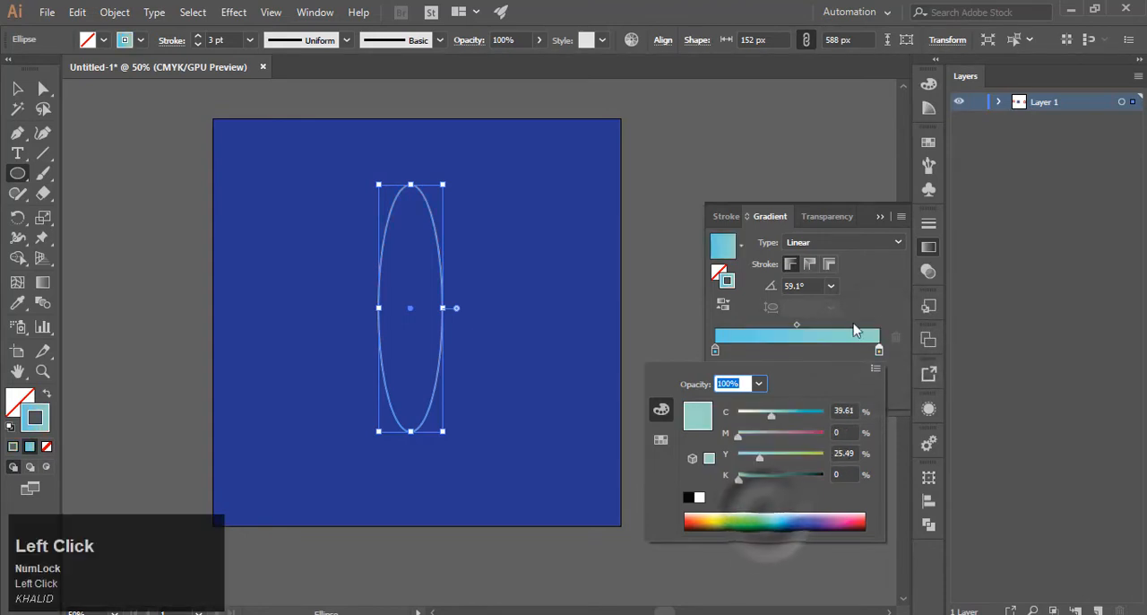
click(867, 302)
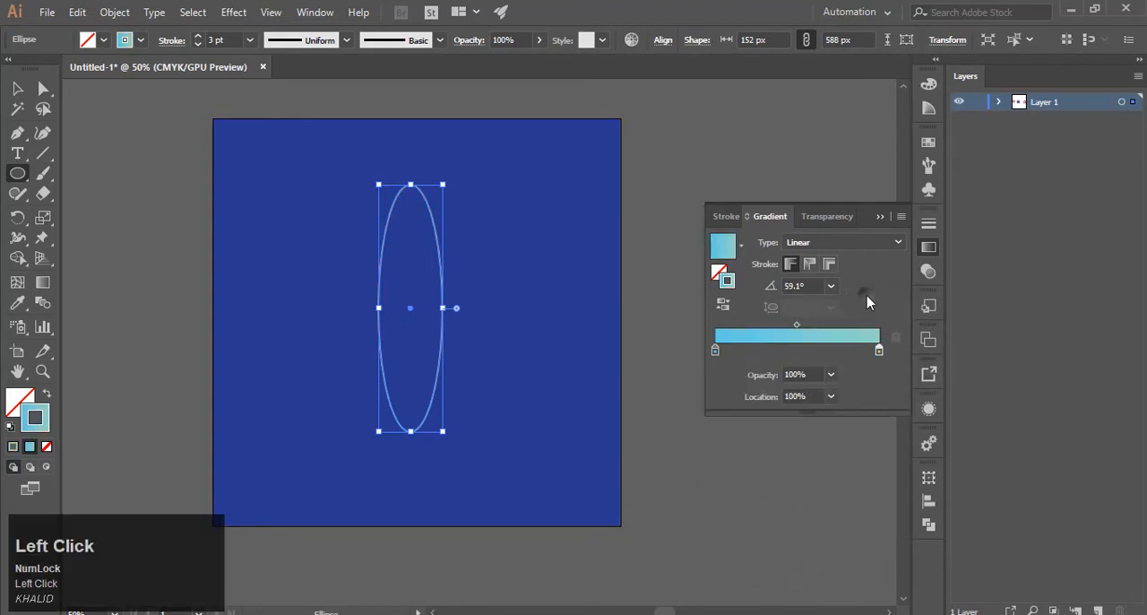
Rotate a copy of the ellipse about 22° clockwise around its centre, repeat it into a dense spirograph flower, and deselect.
click(15, 218)
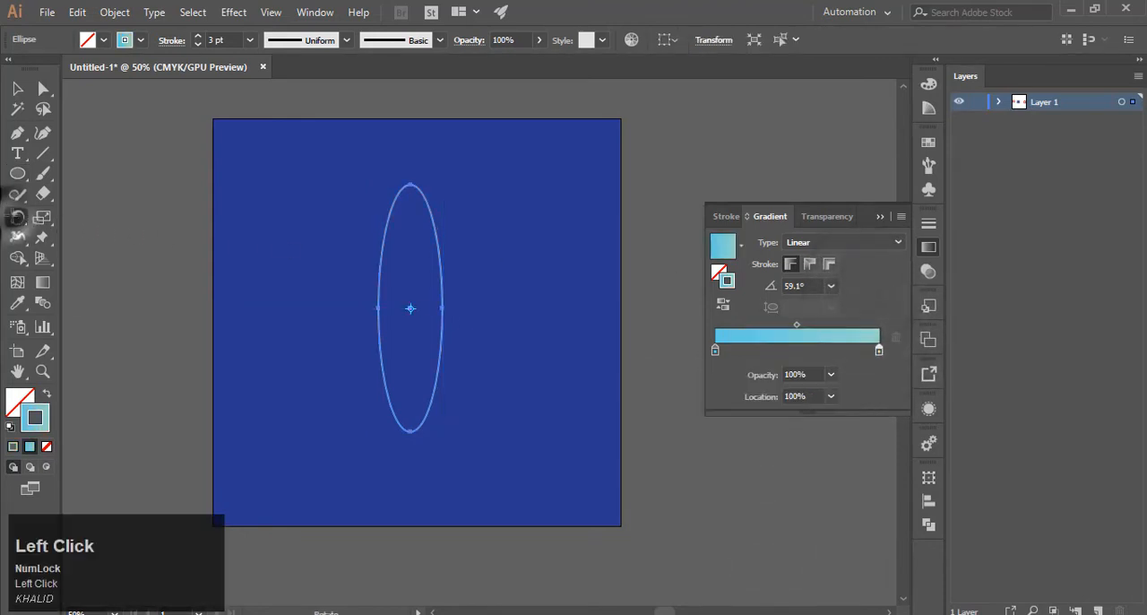
click(411, 307)
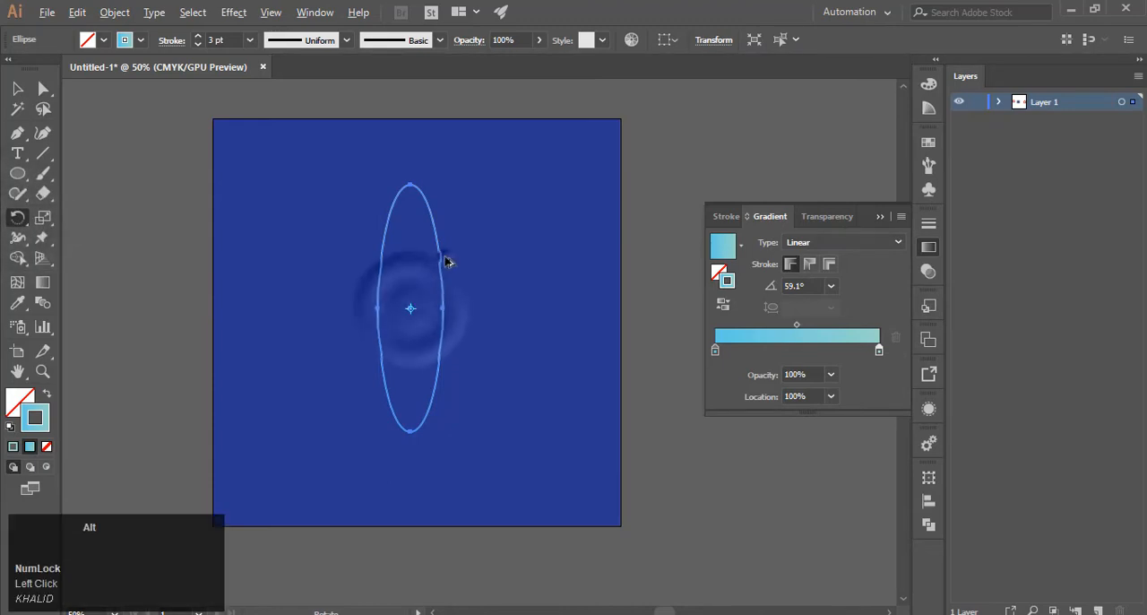
drag(448, 260, 470, 274)
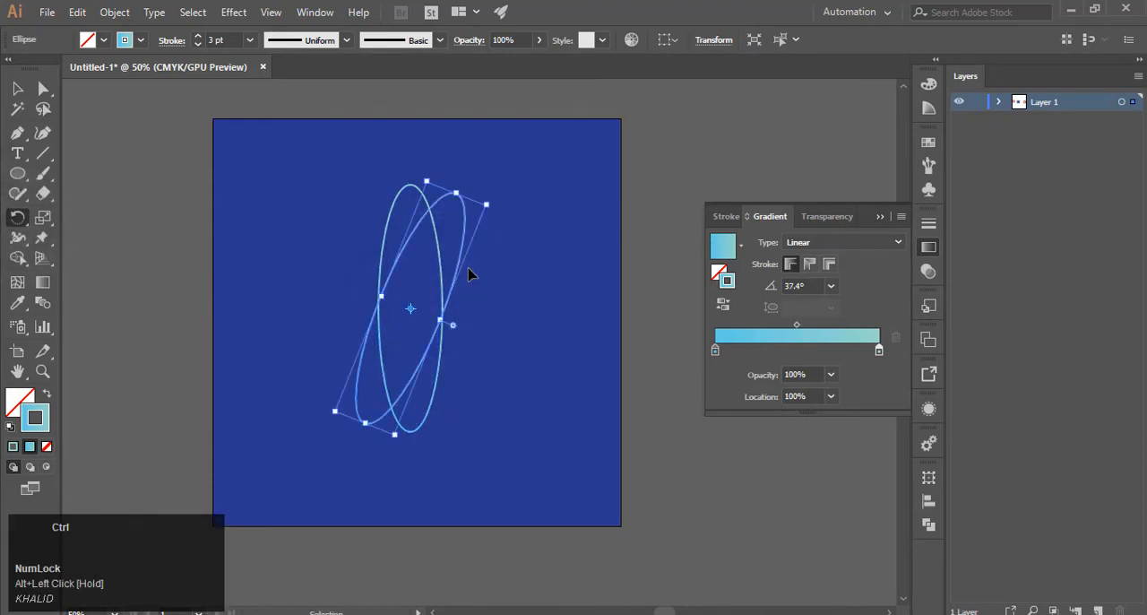
key(ctrl+d)
key(ctrl+d)
key(ctrl+d)
key(ctrl+d)
key(ctrl+d)
key(ctrl+d)
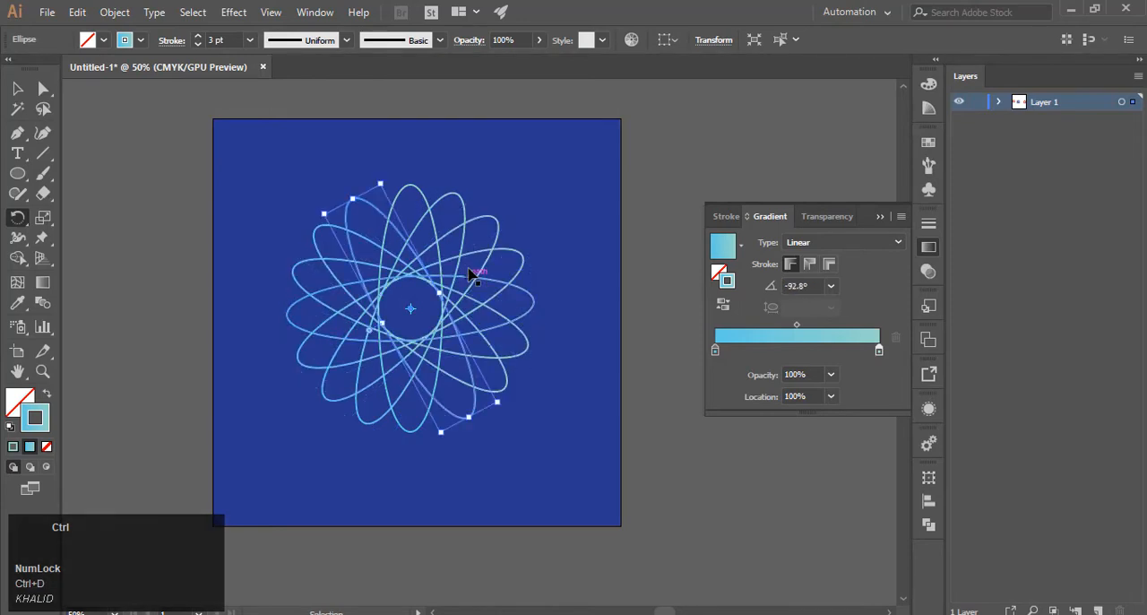
key(ctrl+d)
key(ctrl+d)
key(ctrl+d)
key(ctrl+d)
key(ctrl+d)
key(ctrl+d)
key(ctrl+d)
key(ctrl+d)
key(ctrl+d)
key(ctrl+d)
key(ctrl+d)
key(ctrl+d)
key(ctrl+d)
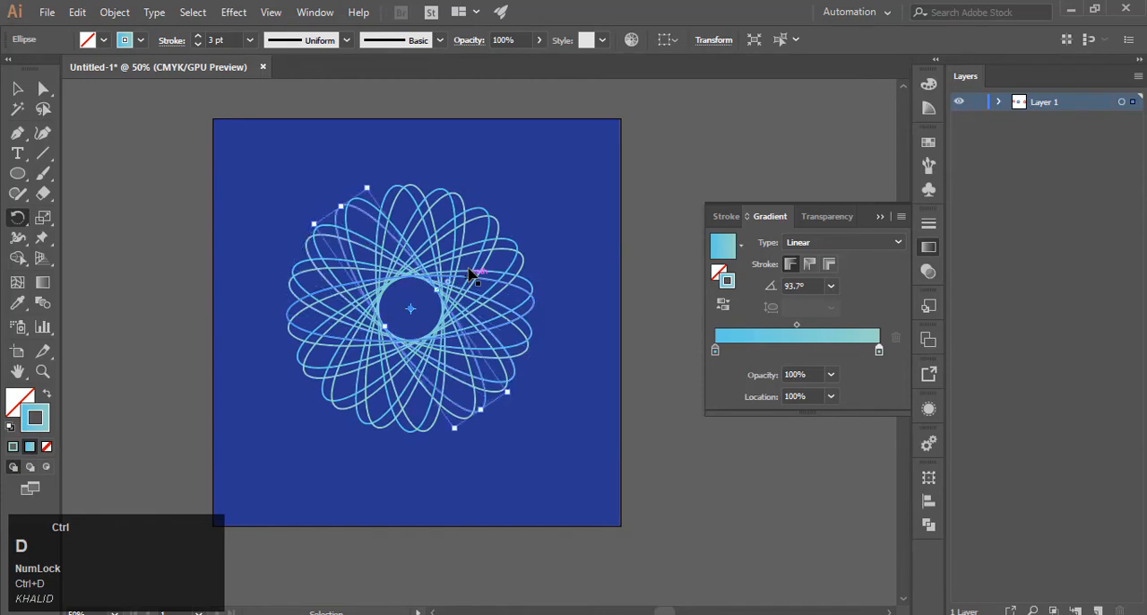
key(ctrl+d)
key(ctrl+d)
key(ctrl+d)
key(ctrl+d)
key(ctrl+d)
key(ctrl+d)
key(ctrl+d)
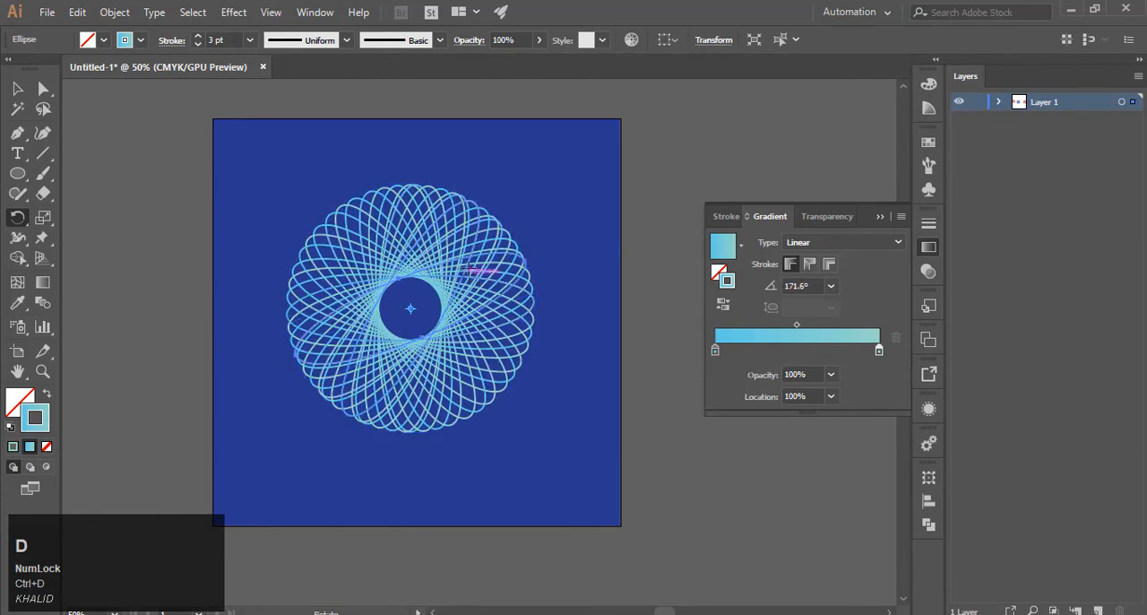
click(17, 88)
click(161, 192)
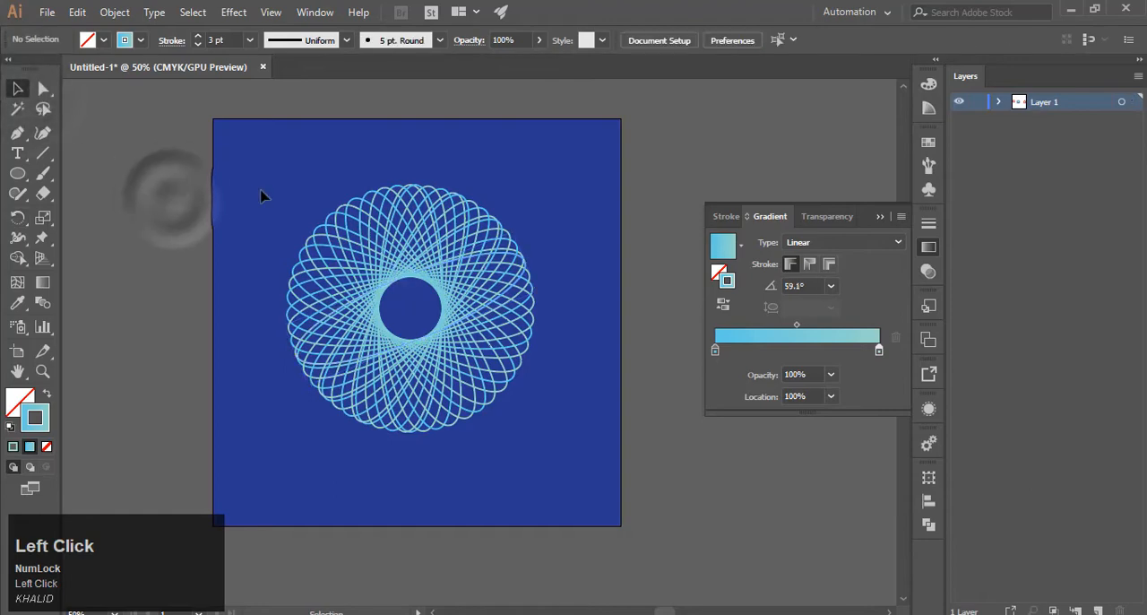
Enlarge the ellipse flower until its ellipses measure about 230 × 888 px and group it, centred on the blue artboard.
drag(278, 194, 318, 231)
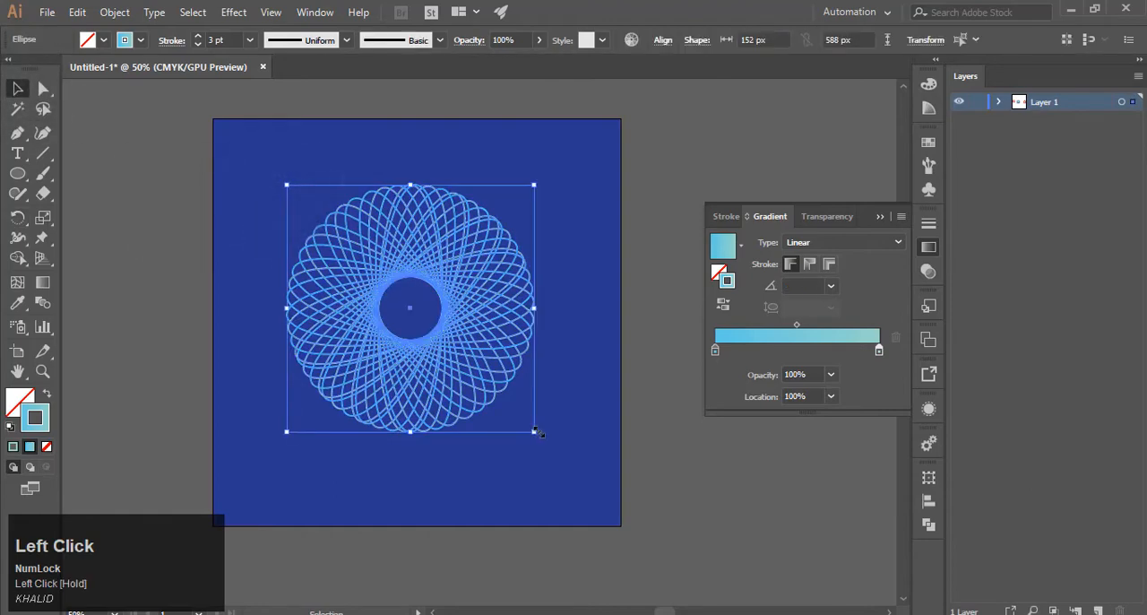
drag(534, 431, 609, 496)
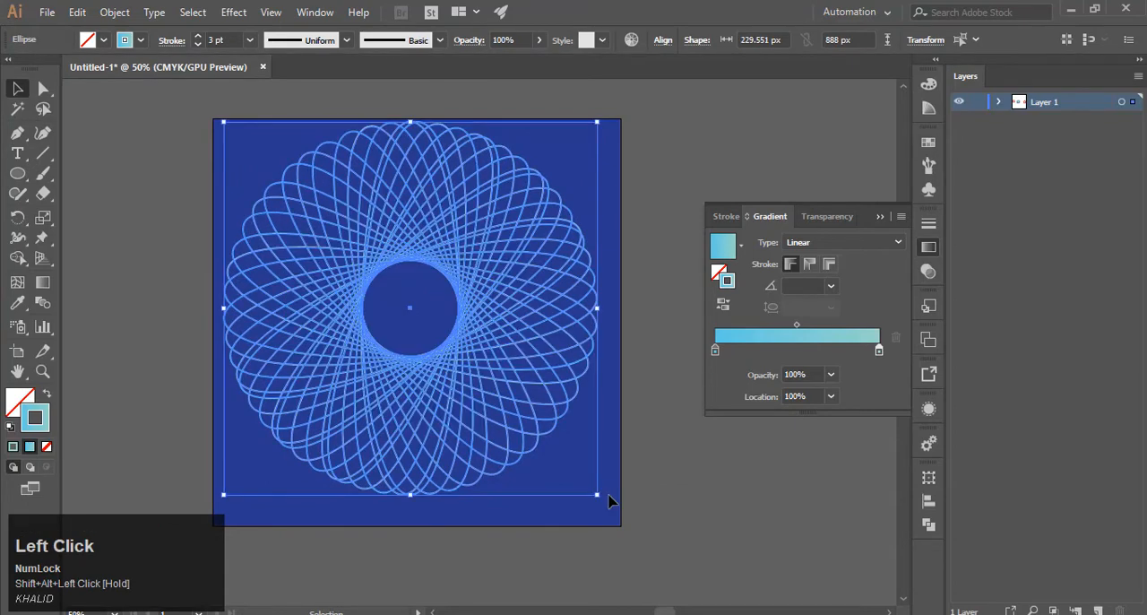
right_click(448, 384)
click(493, 148)
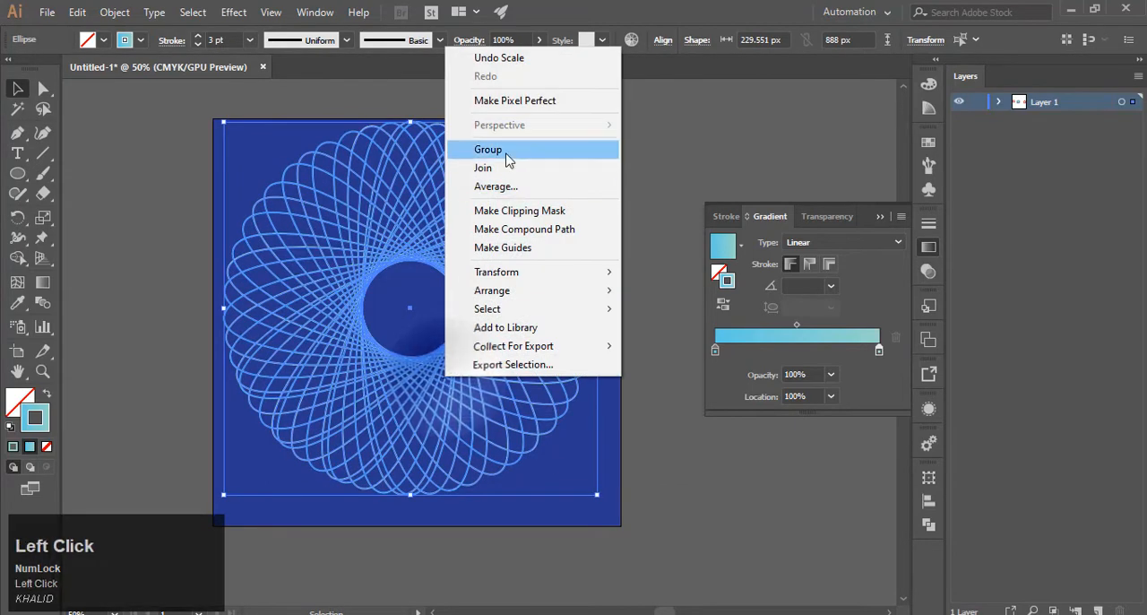
click(625, 215)
drag(569, 241, 576, 247)
click(645, 292)
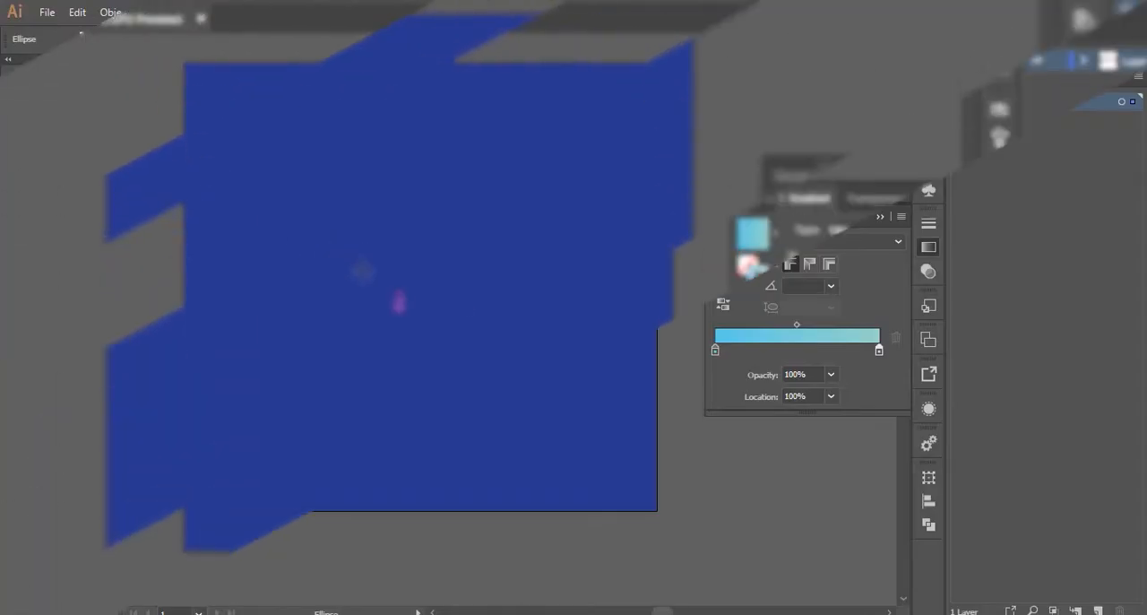
Draw a circle about 696 px wide on the next blue artboard and set its stroke gradient's end colour to purple (C 69.41, M 78.82, Y 0, K 0).
drag(452, 293, 561, 445)
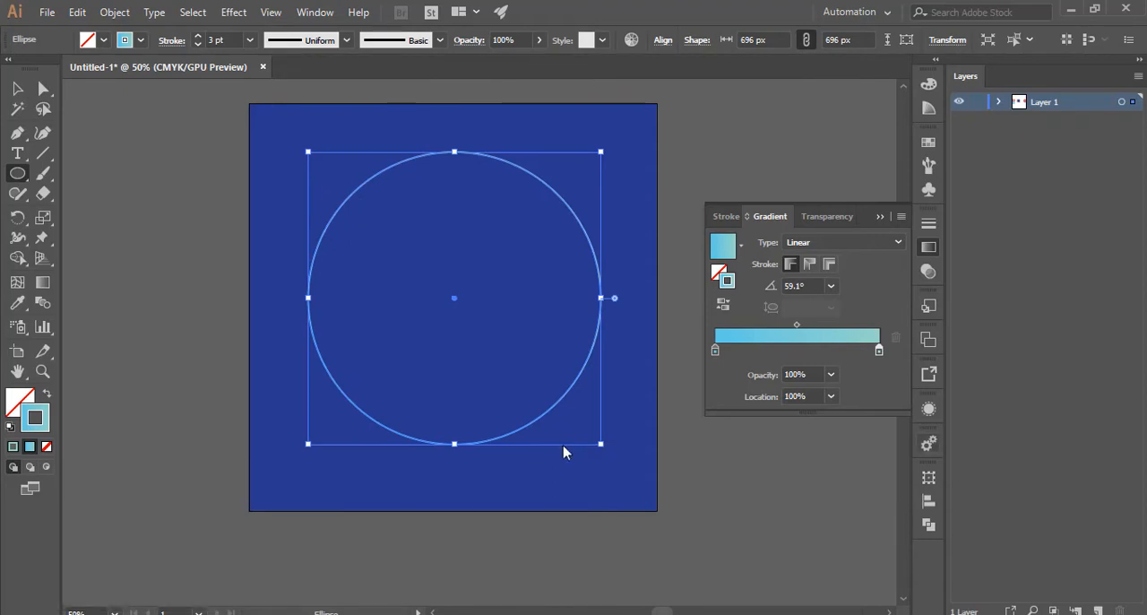
double_click(878, 350)
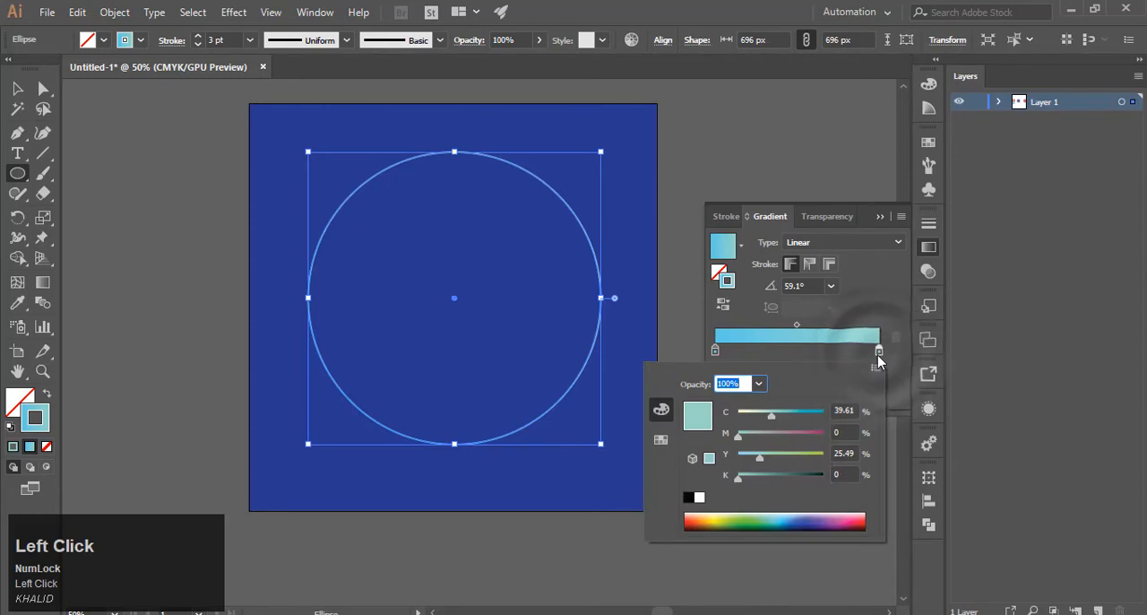
click(825, 513)
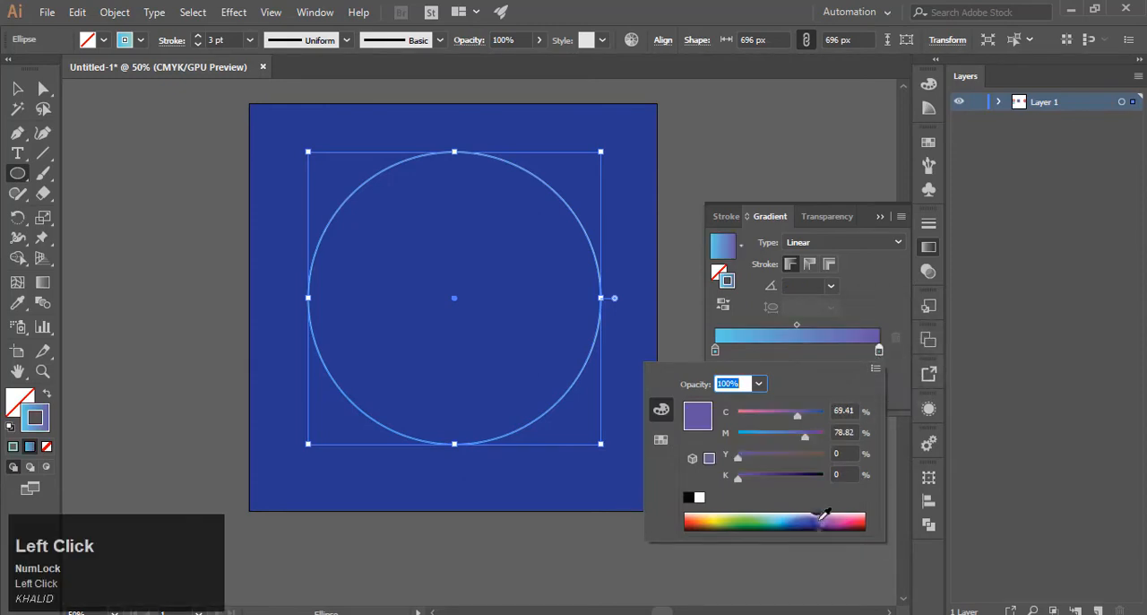
click(734, 355)
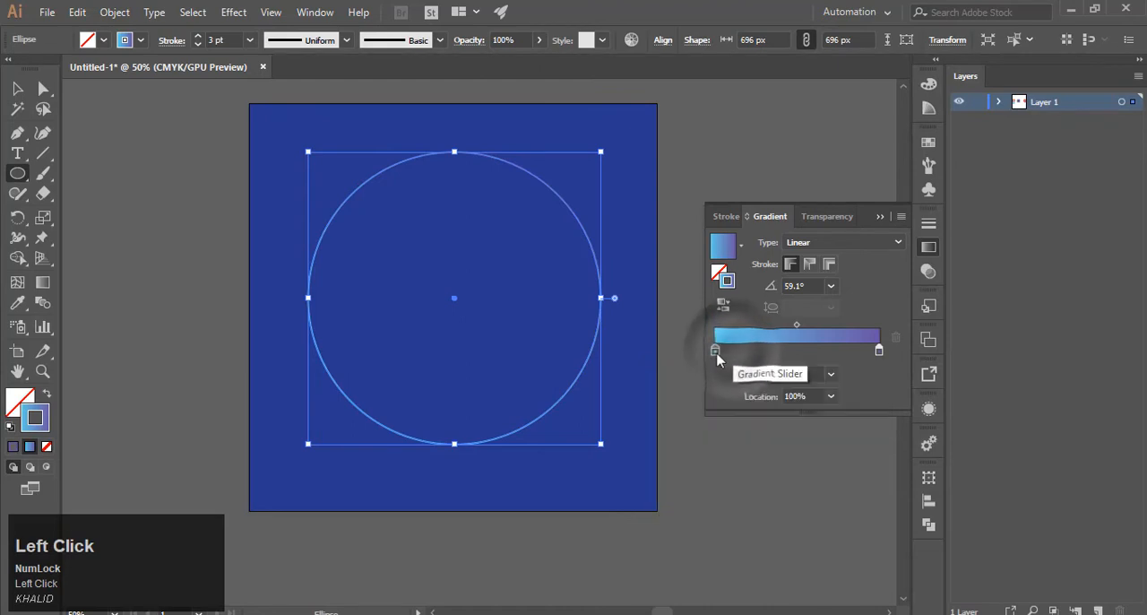
Set the start colour of the circle's stroke gradient to hot pink (C 1.96, M 100, Y 29.41, K 0).
double_click(715, 350)
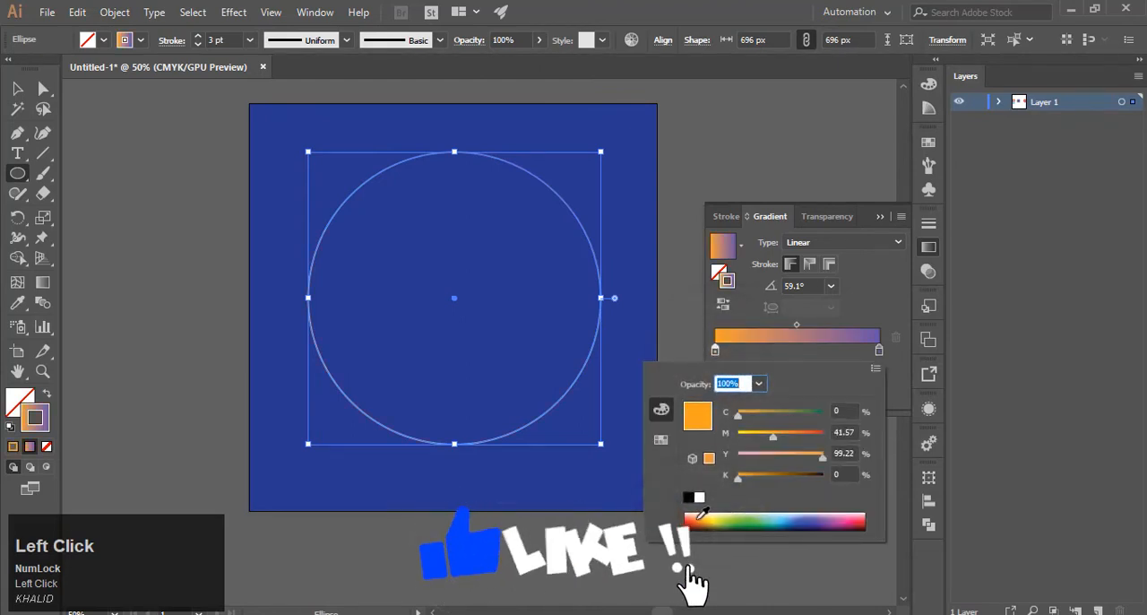
click(703, 514)
click(830, 516)
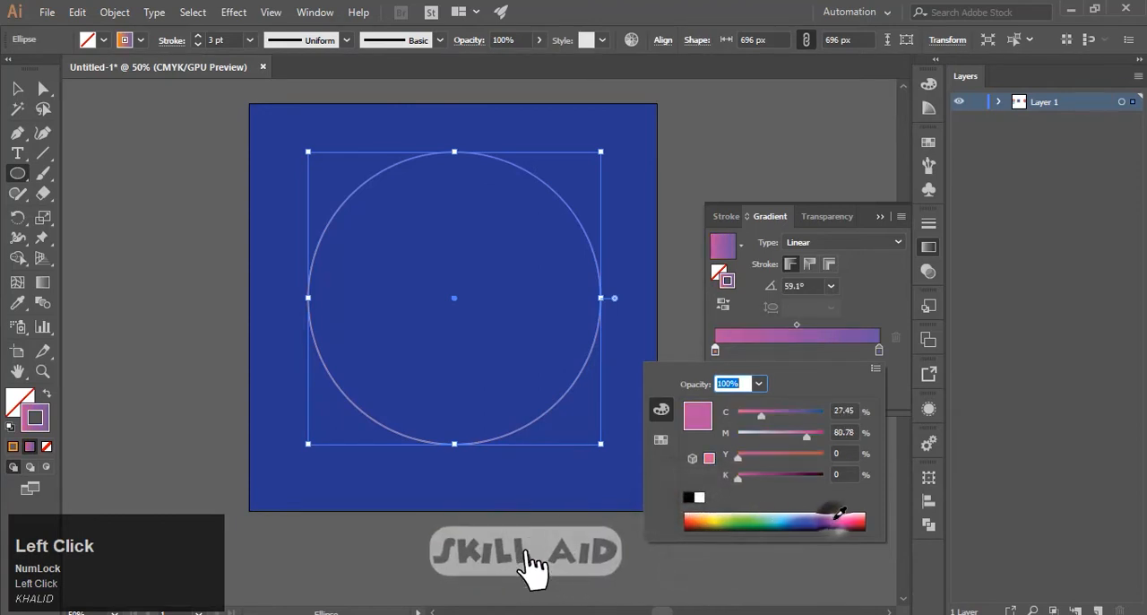
click(856, 518)
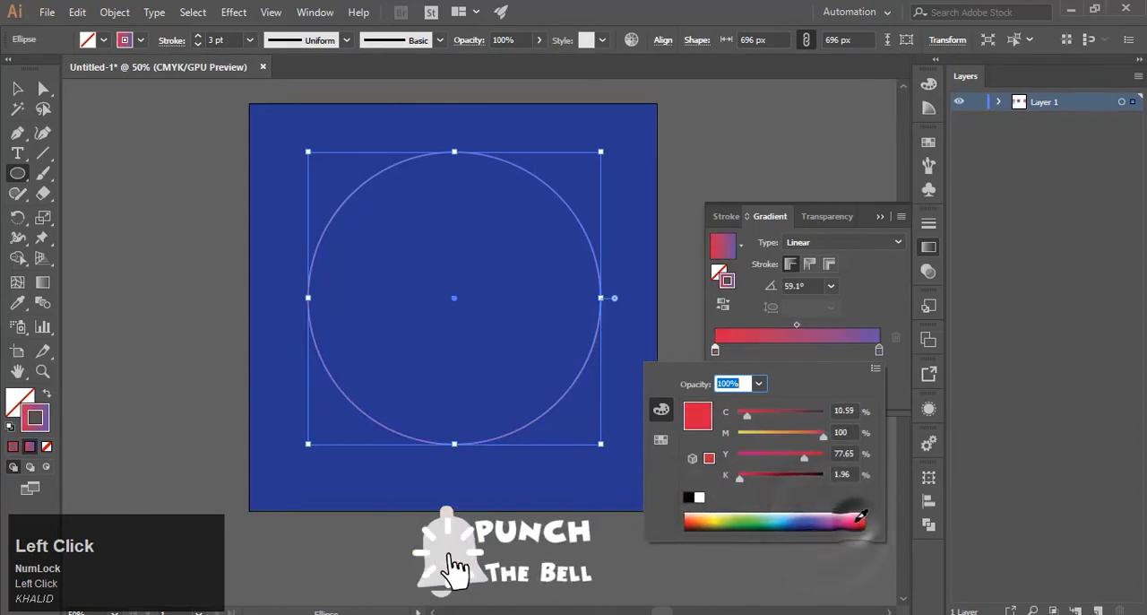
click(859, 519)
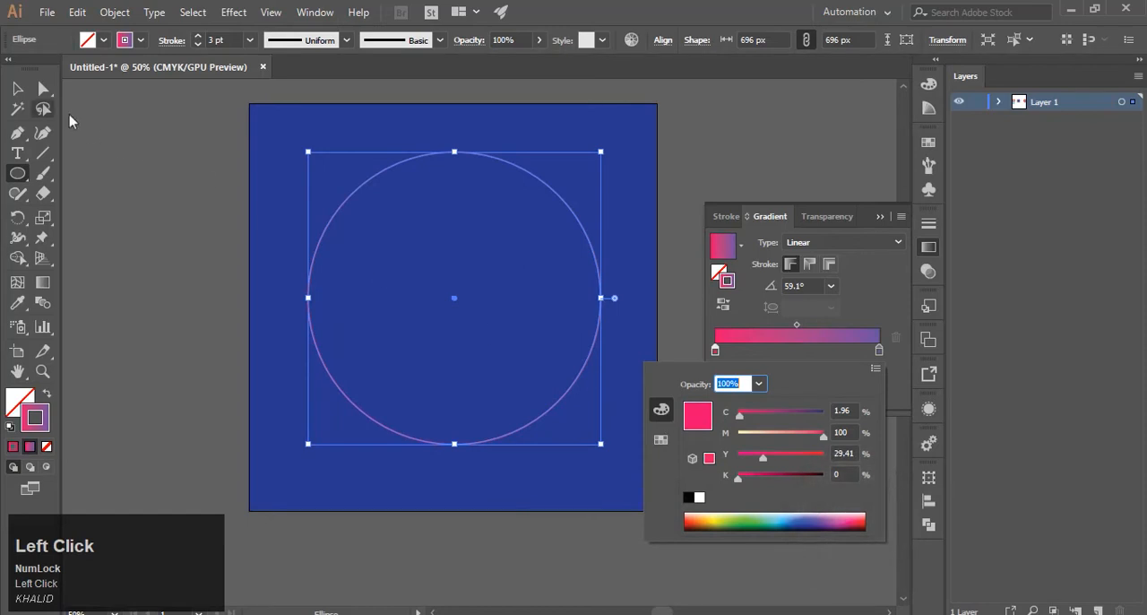
Shrink the circle to about 505 px and place a copy level beside it, overlapping by half its width.
click(19, 88)
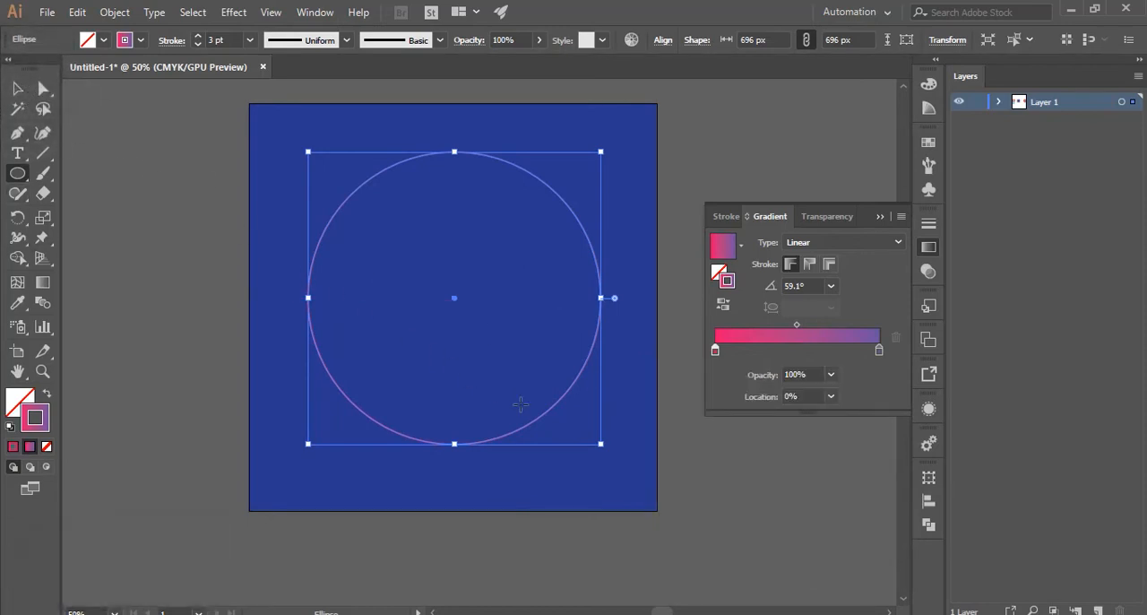
drag(600, 152, 561, 191)
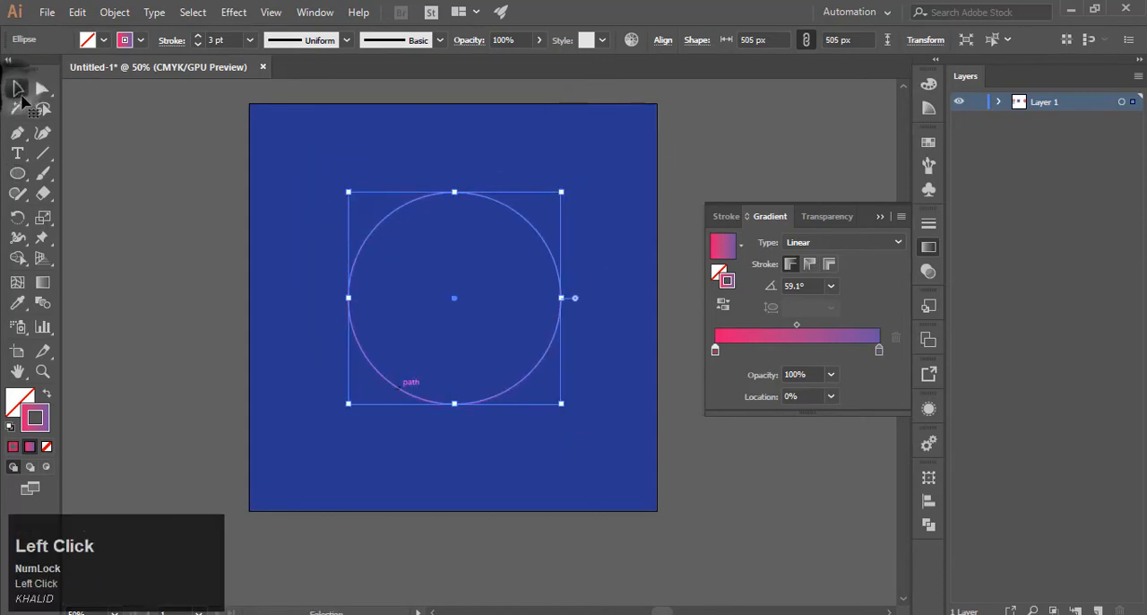
drag(500, 391, 524, 413)
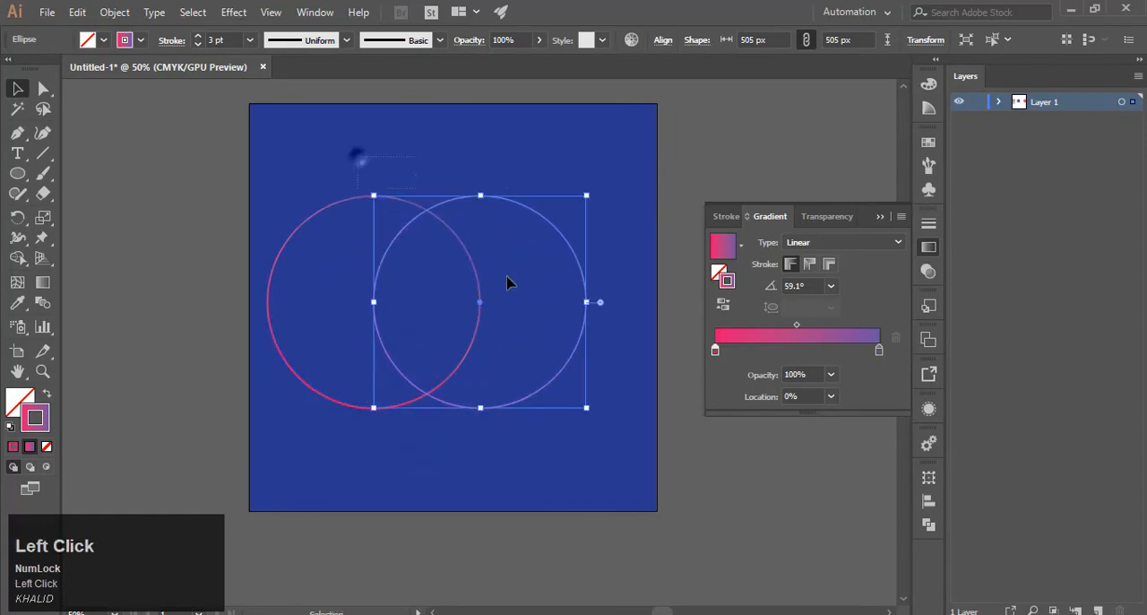
Remove the overlap and the second circle's remaining area with Shape Builder, leaving a crescent open to the right.
drag(507, 283, 498, 322)
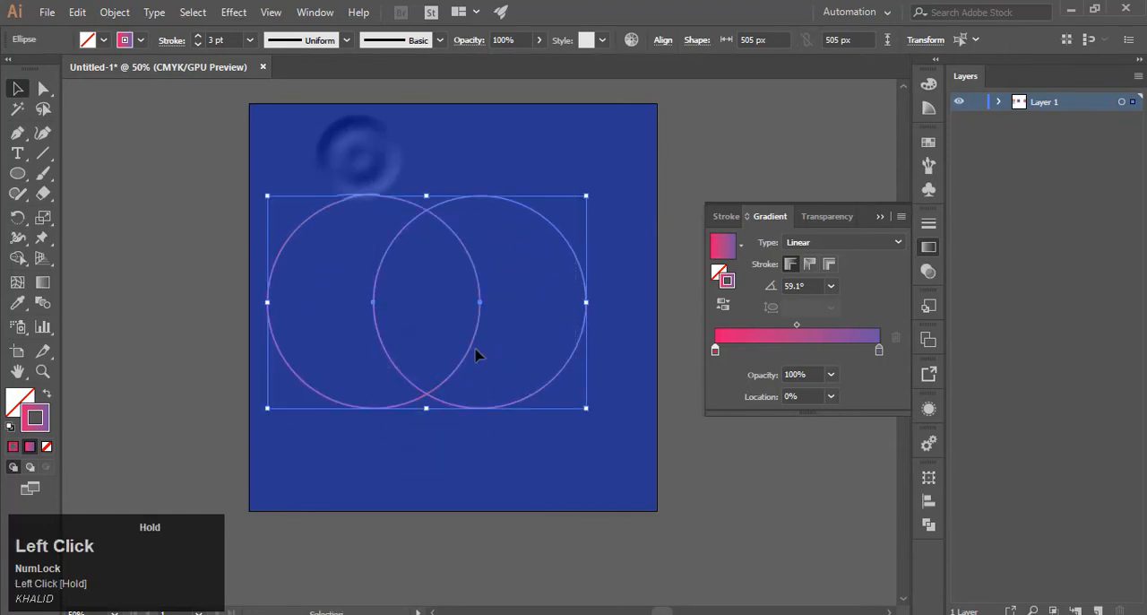
click(19, 259)
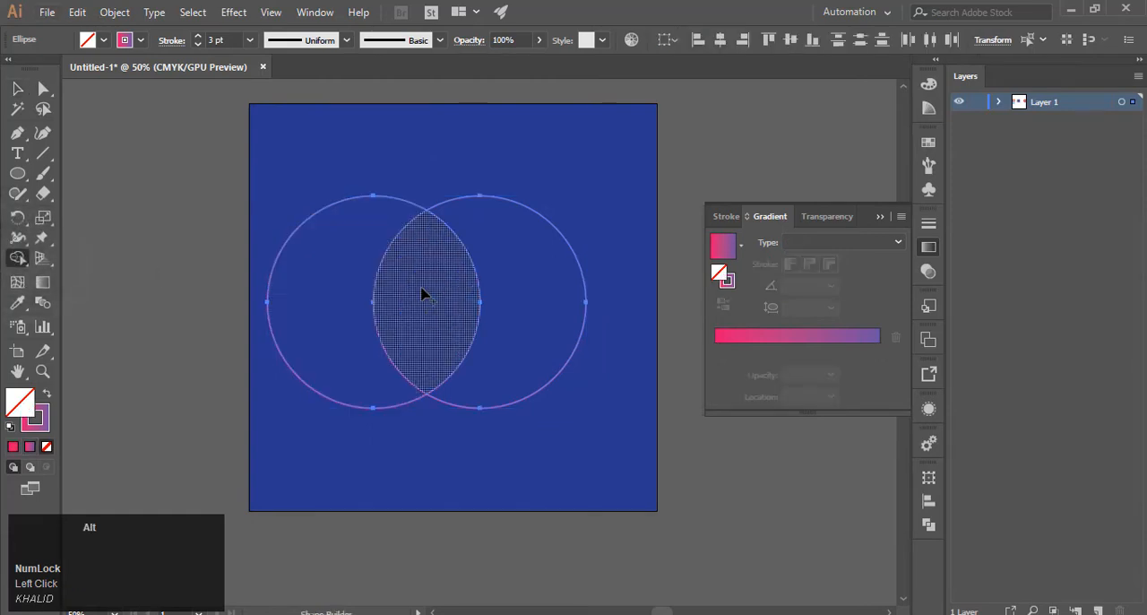
drag(421, 293, 565, 294)
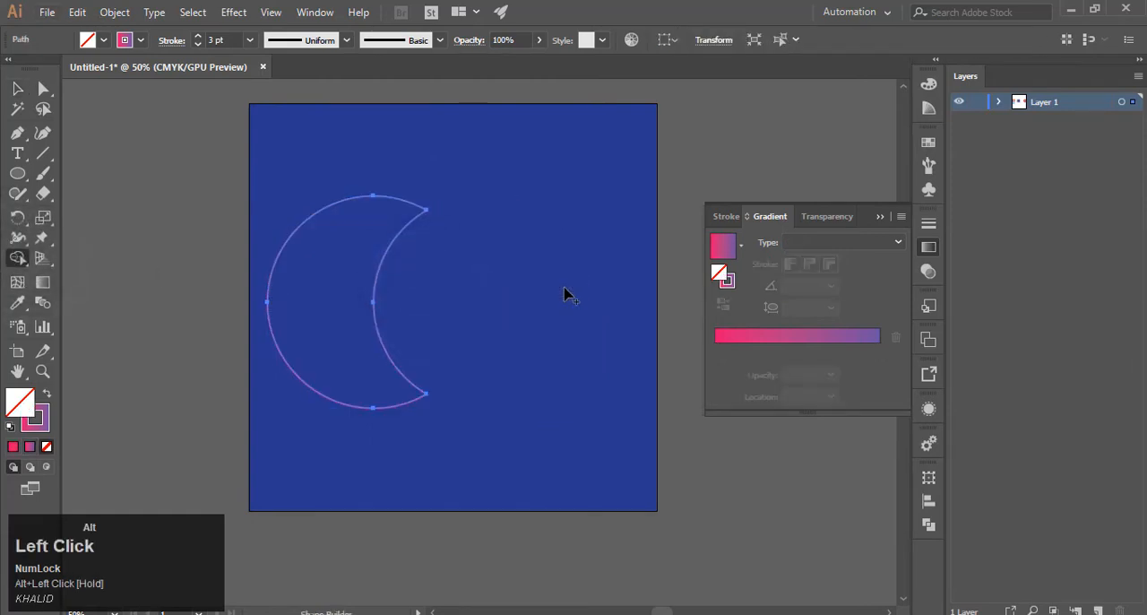
Cut the crescent's path with Scissors at its upper and lower tips to separate the outer and inner arcs.
click(17, 88)
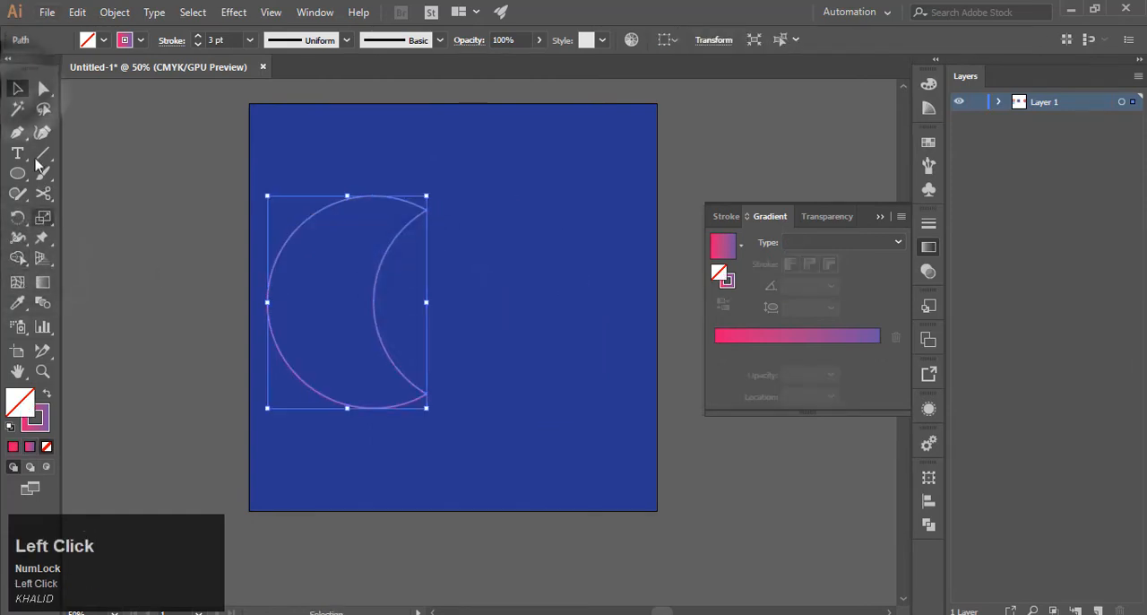
click(426, 209)
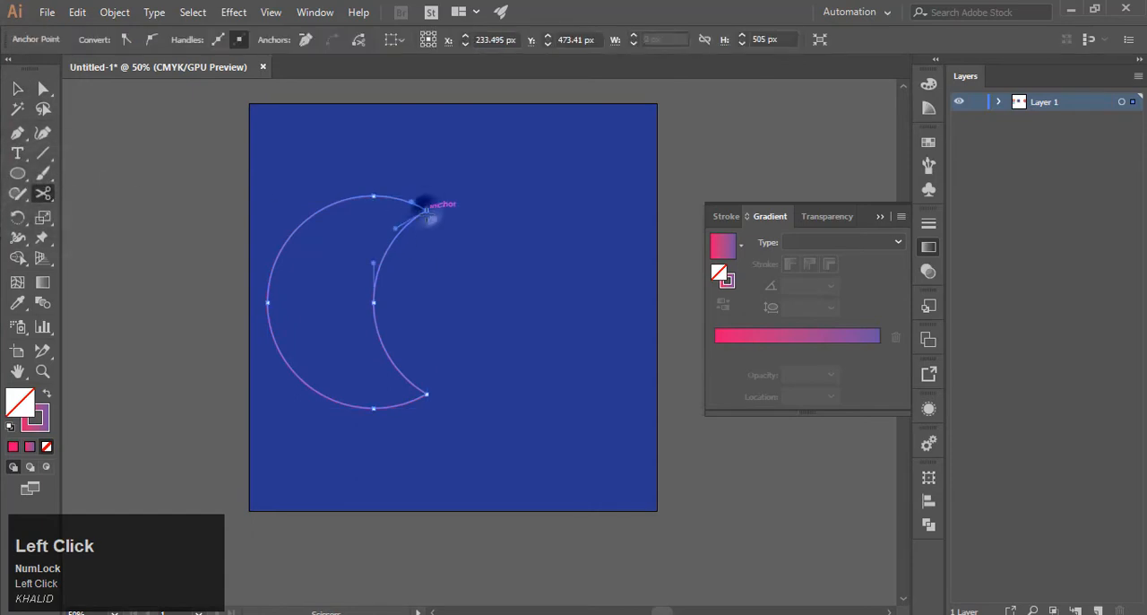
click(427, 392)
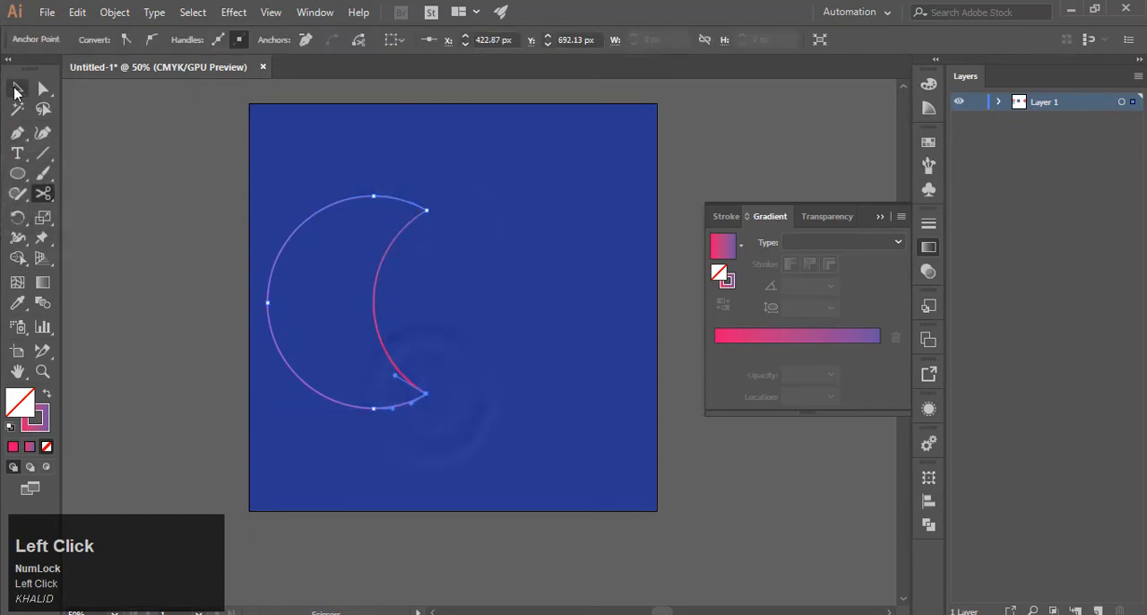
Select both arcs of the crescent and apply the lens-shaped variable width profile to their strokes.
click(17, 87)
click(190, 152)
drag(269, 187, 460, 422)
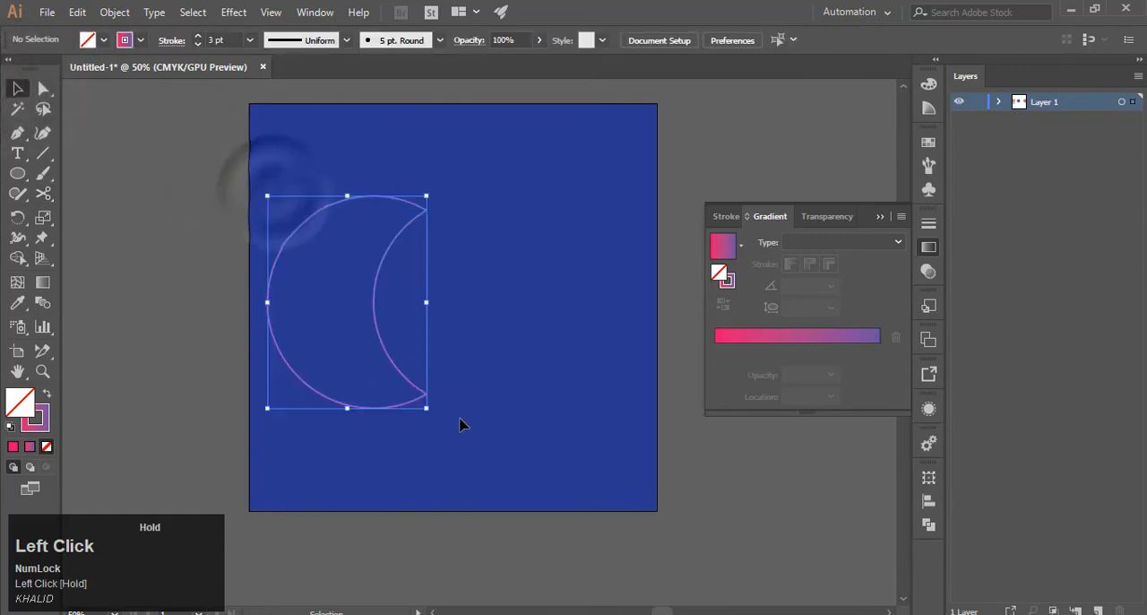
click(346, 41)
click(316, 97)
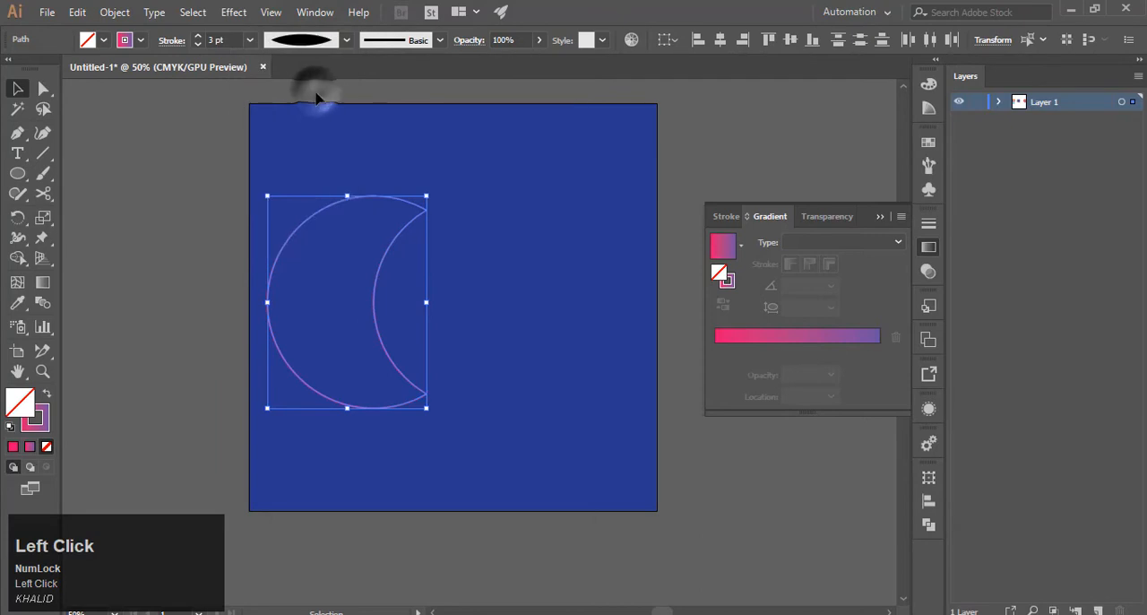
Make a blend between the crescent's outer and inner arcs.
drag(292, 152, 473, 420)
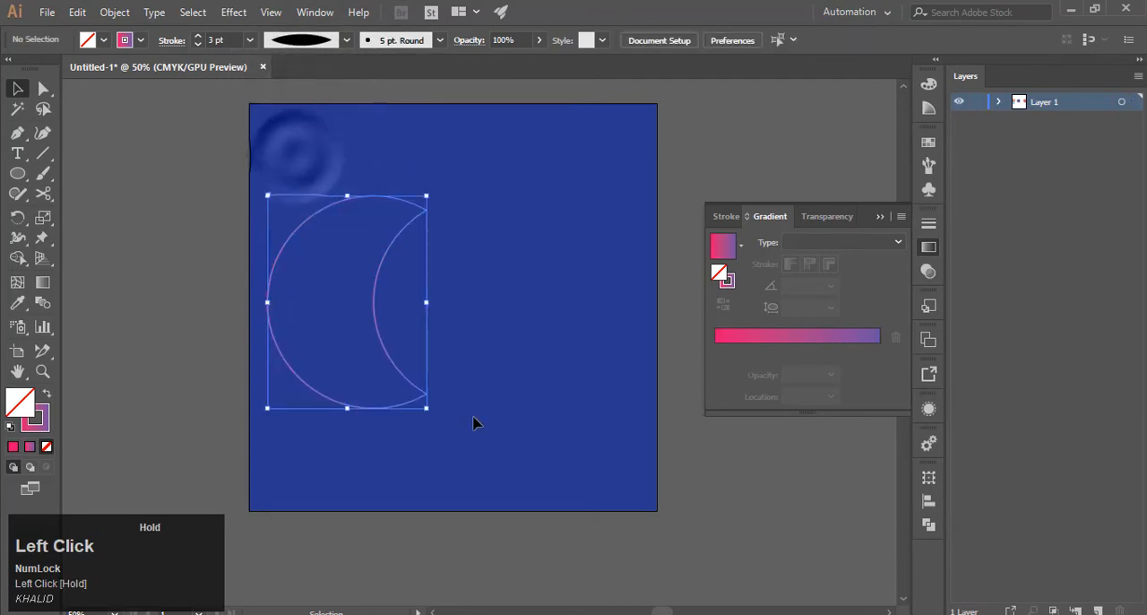
click(114, 11)
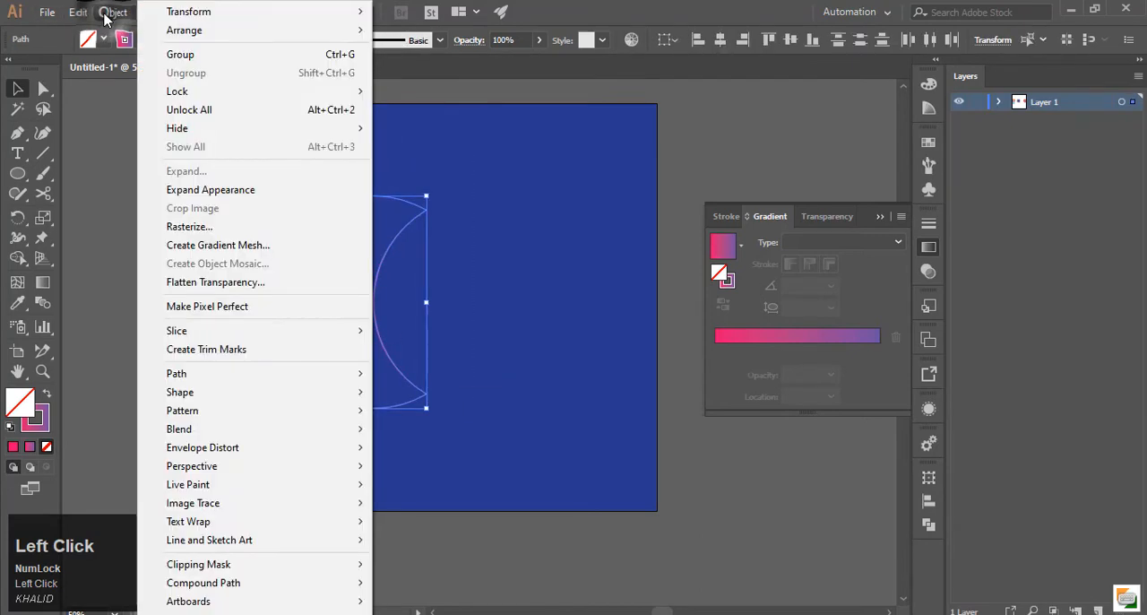
mouse_move(349, 429)
click(409, 429)
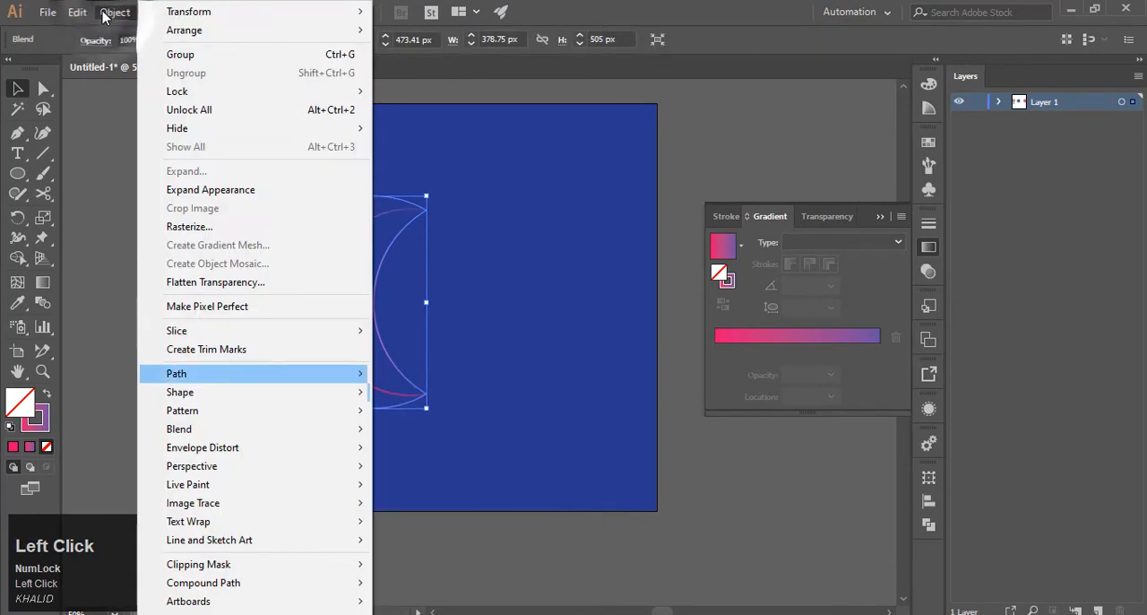
Set the crescent blend's spacing to Specified Steps with 14 steps, with preview turned on.
mouse_move(305, 429)
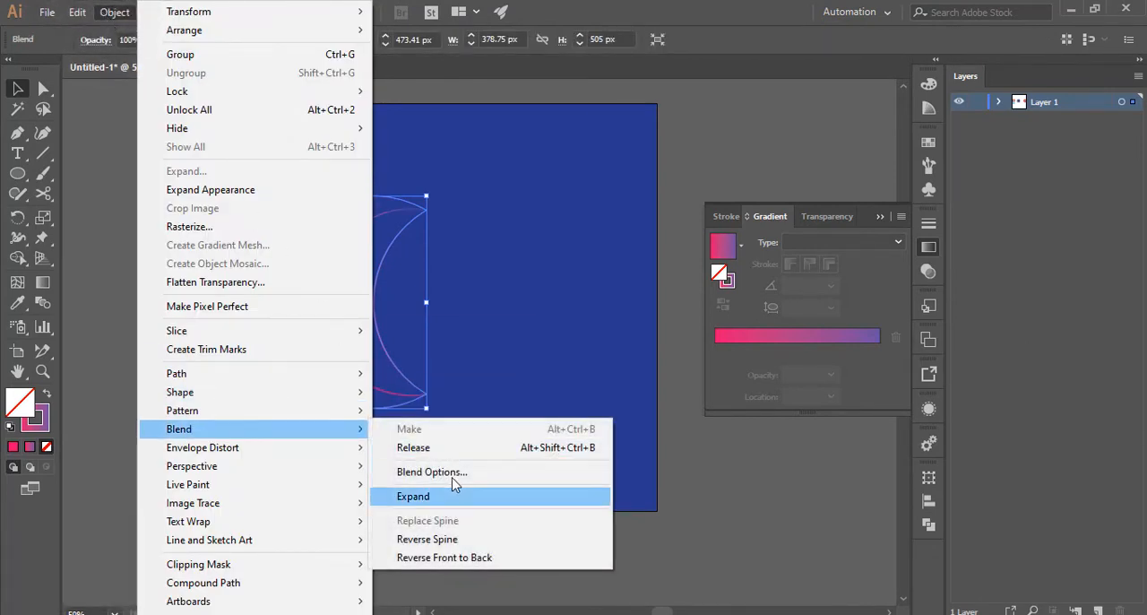
click(452, 472)
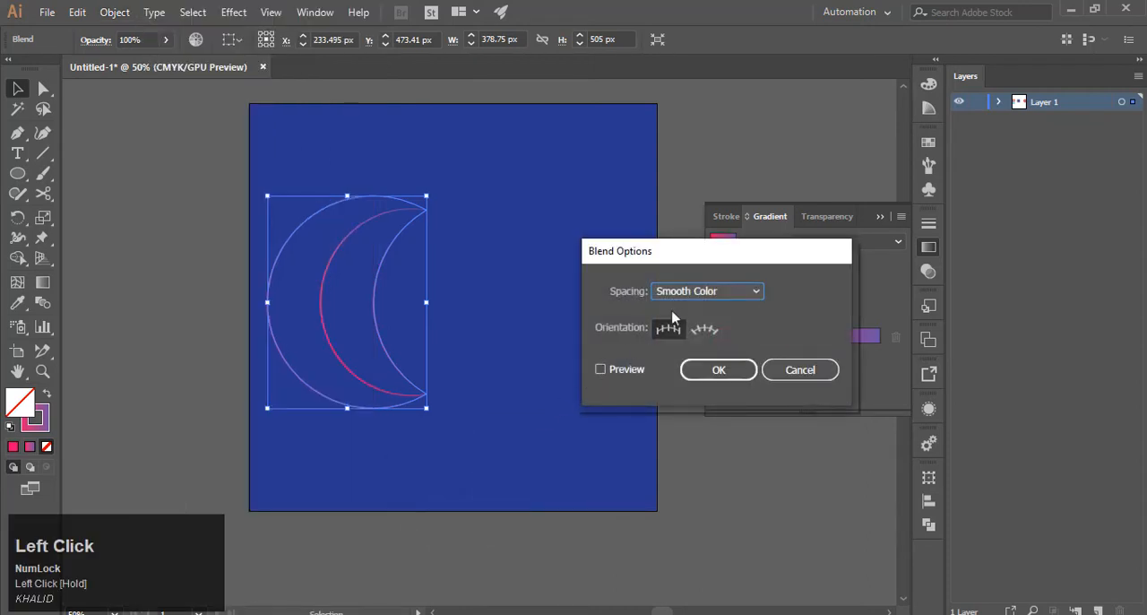
click(691, 296)
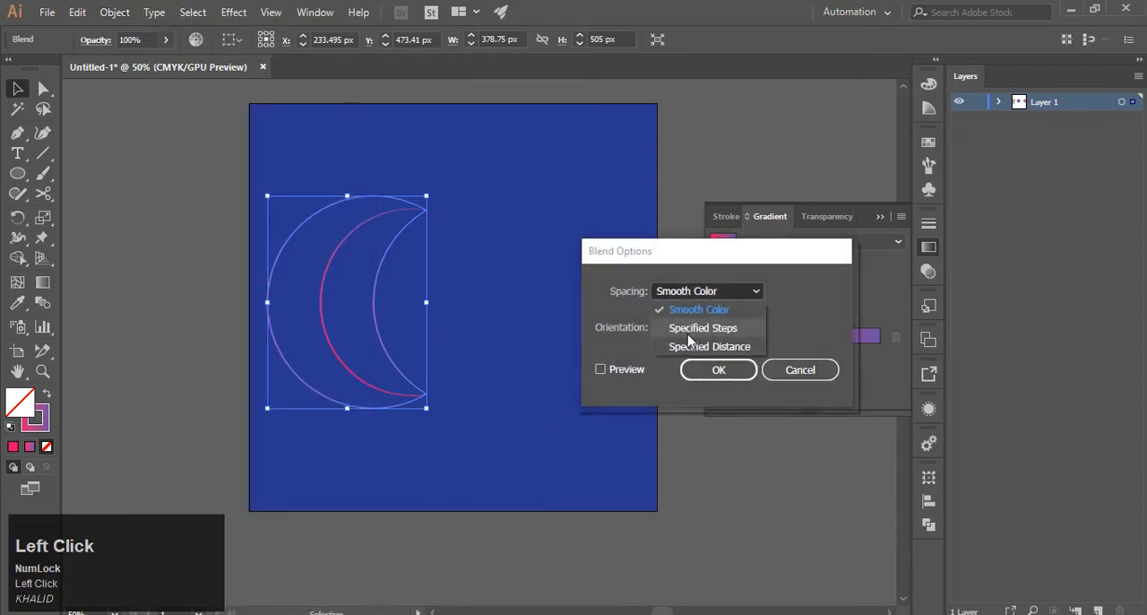
click(688, 334)
click(605, 371)
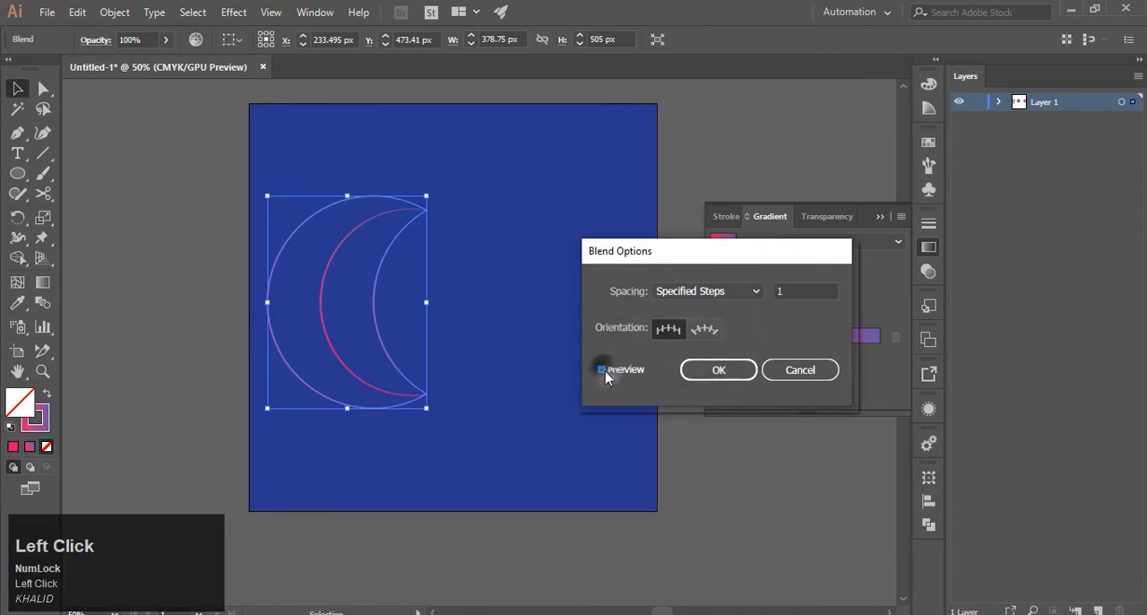
click(785, 290)
key(Up)
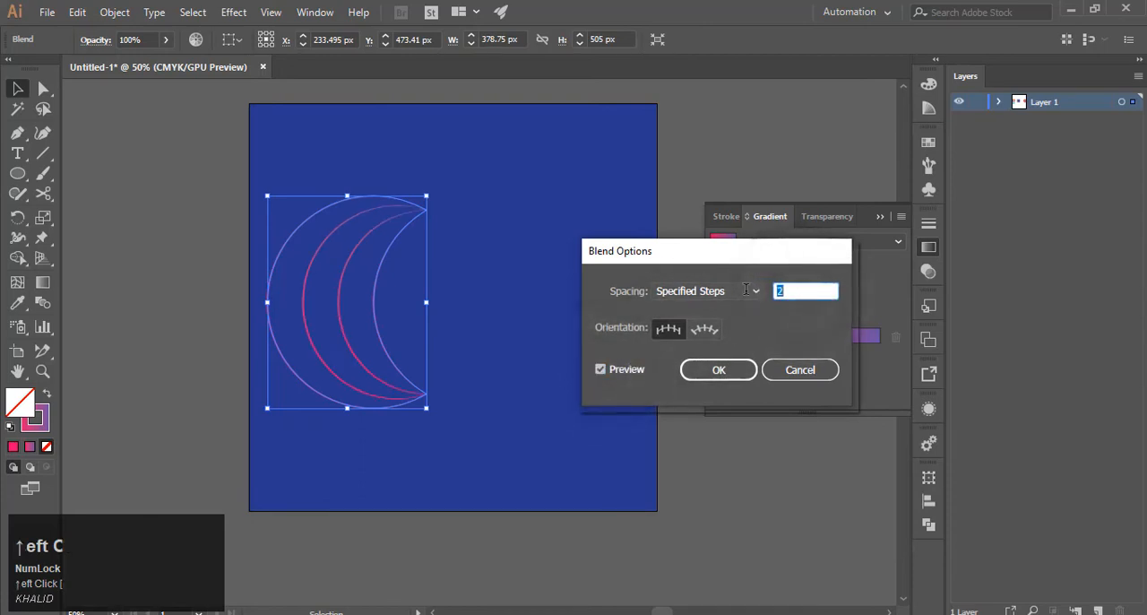
key(Up)
key(Up)
key(Up)
key(Up)
key(Up)
key(Up)
key(Up)
key(Up)
key(Up)
key(Up)
key(Up)
key(Up)
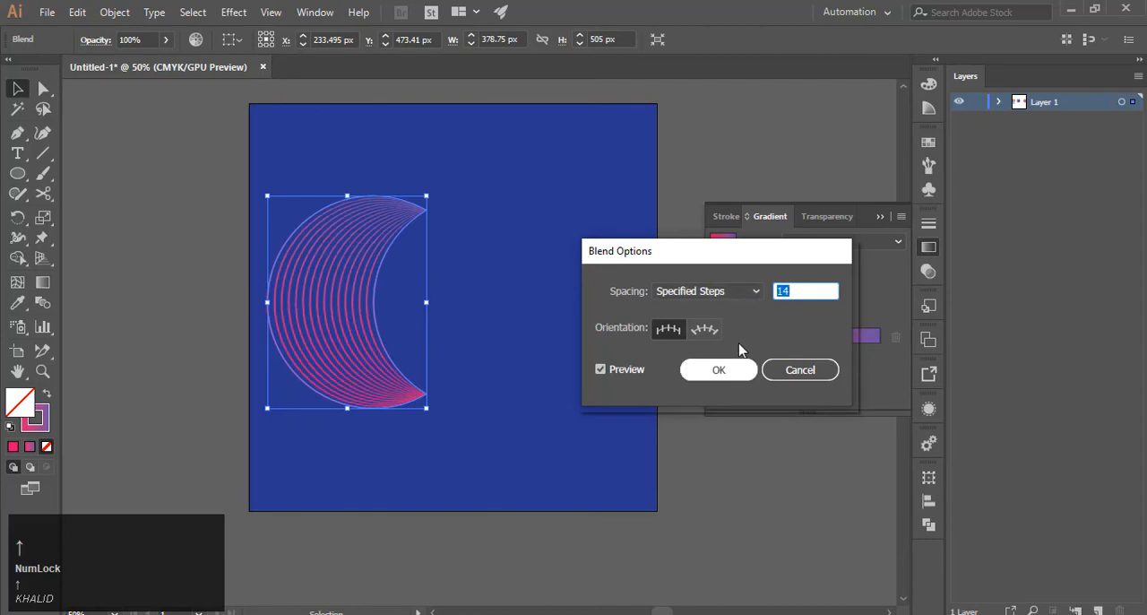
click(734, 375)
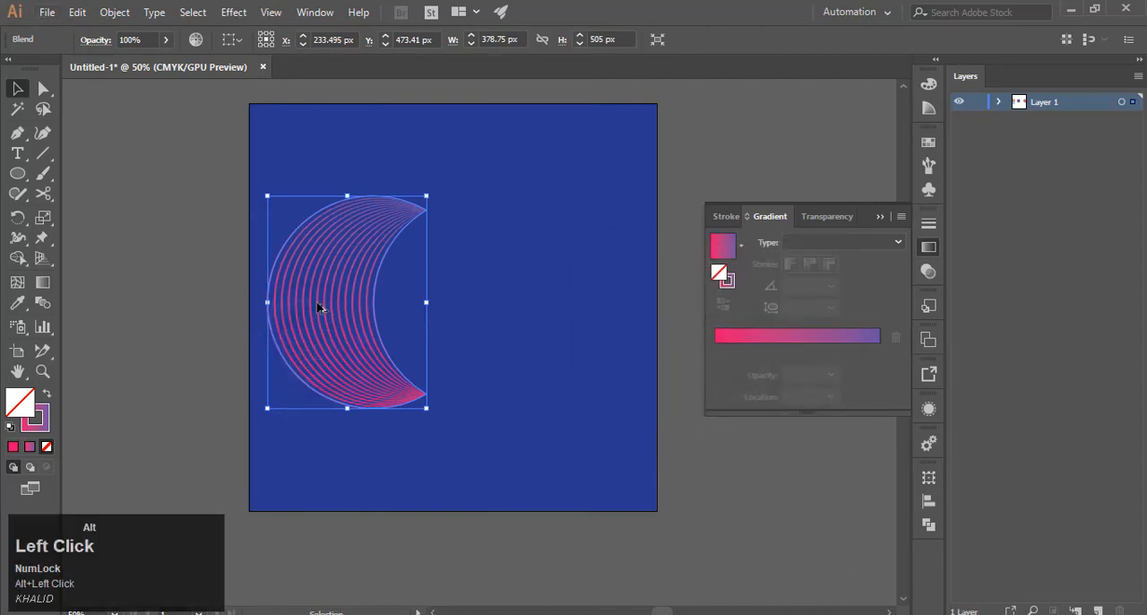
Place a copy of the blended crescent to its right and rotate the copy 90° clockwise.
drag(318, 307, 464, 312)
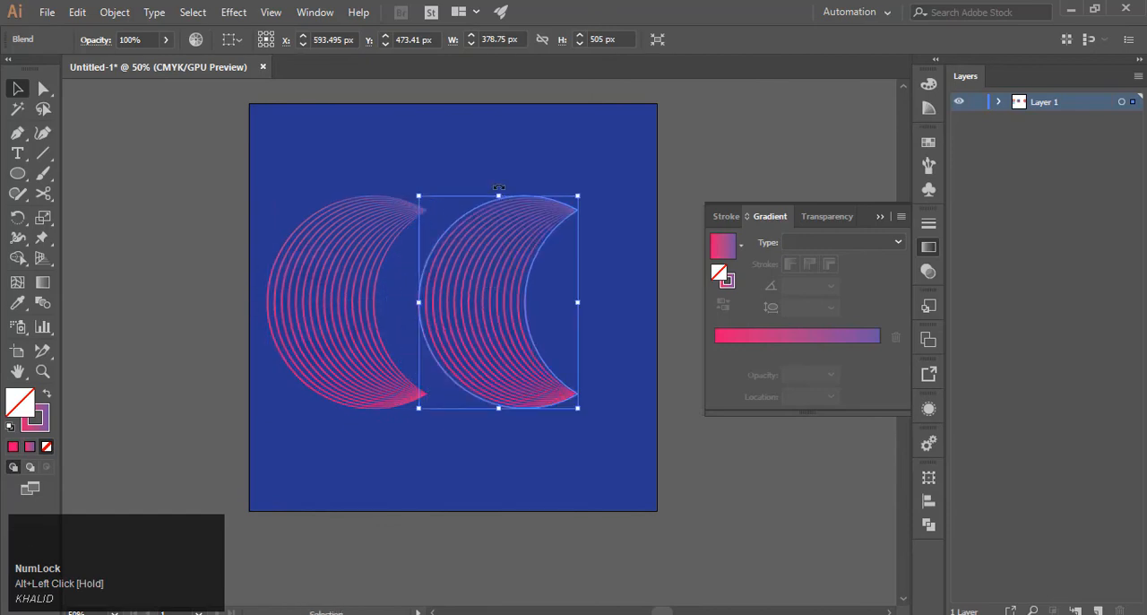
drag(498, 187, 557, 305)
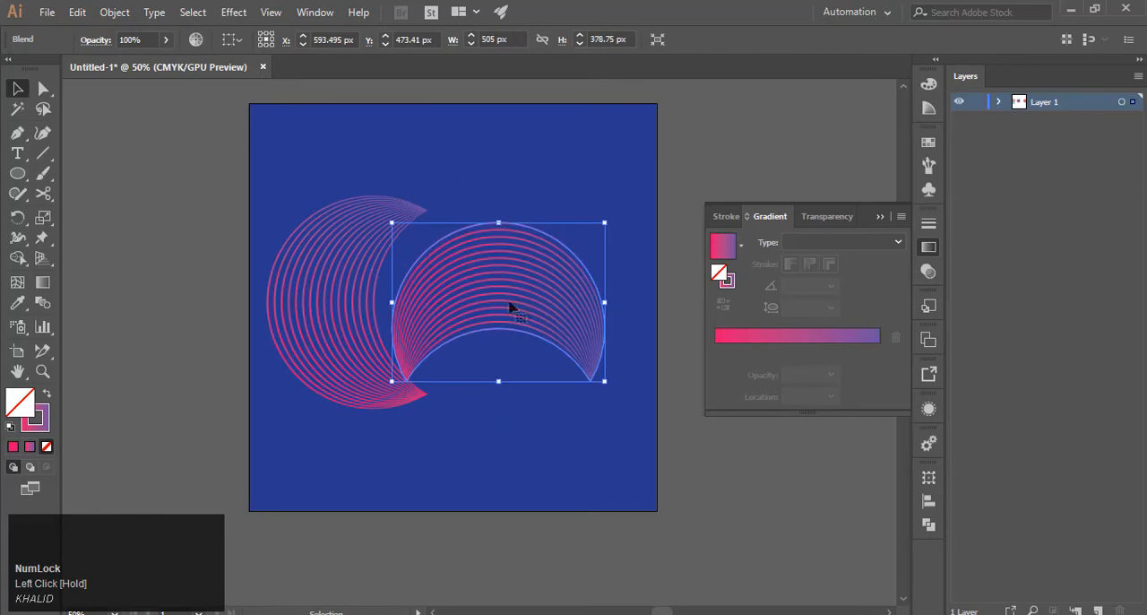
Level the rotated crescent with the first one's top edge, and fit a 180°-rotated copy of both crescents below to close the ring.
drag(486, 306, 471, 281)
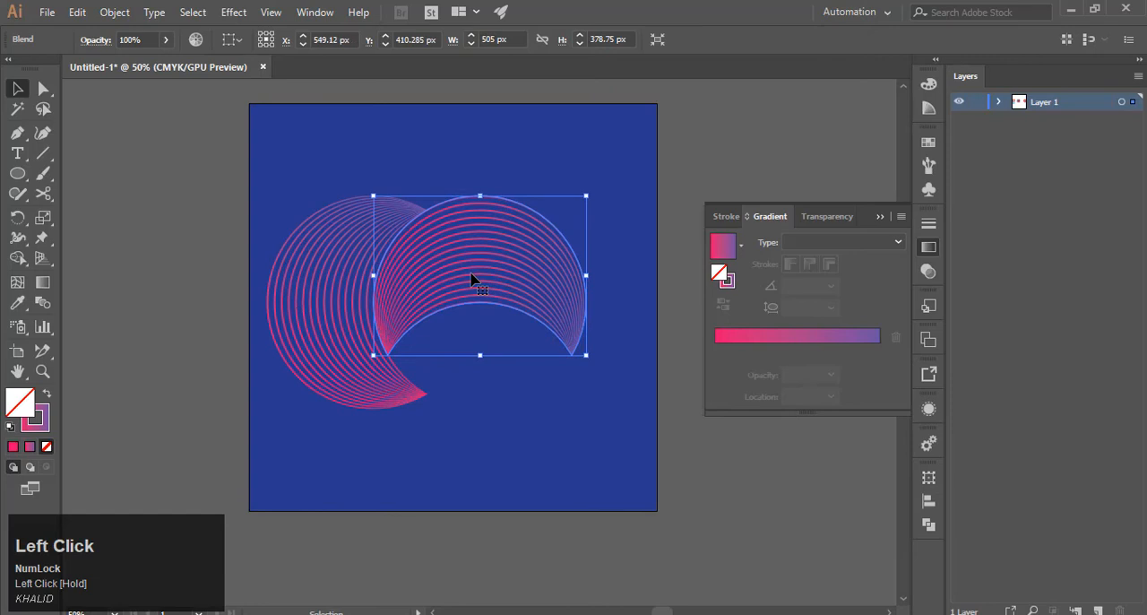
click(469, 395)
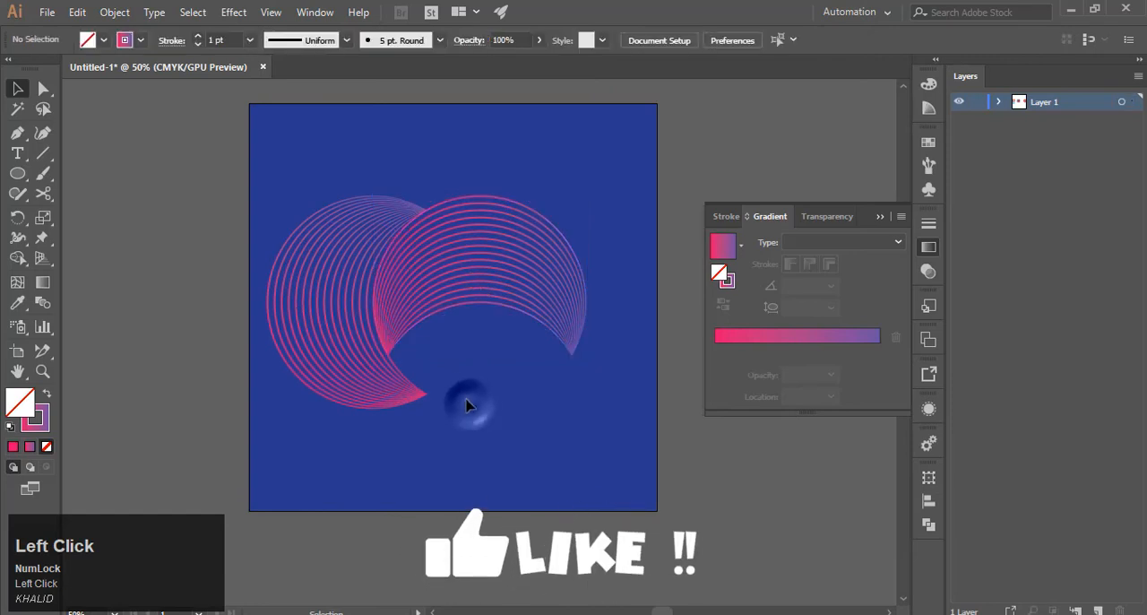
click(473, 340)
alt+drag(461, 291, 480, 475)
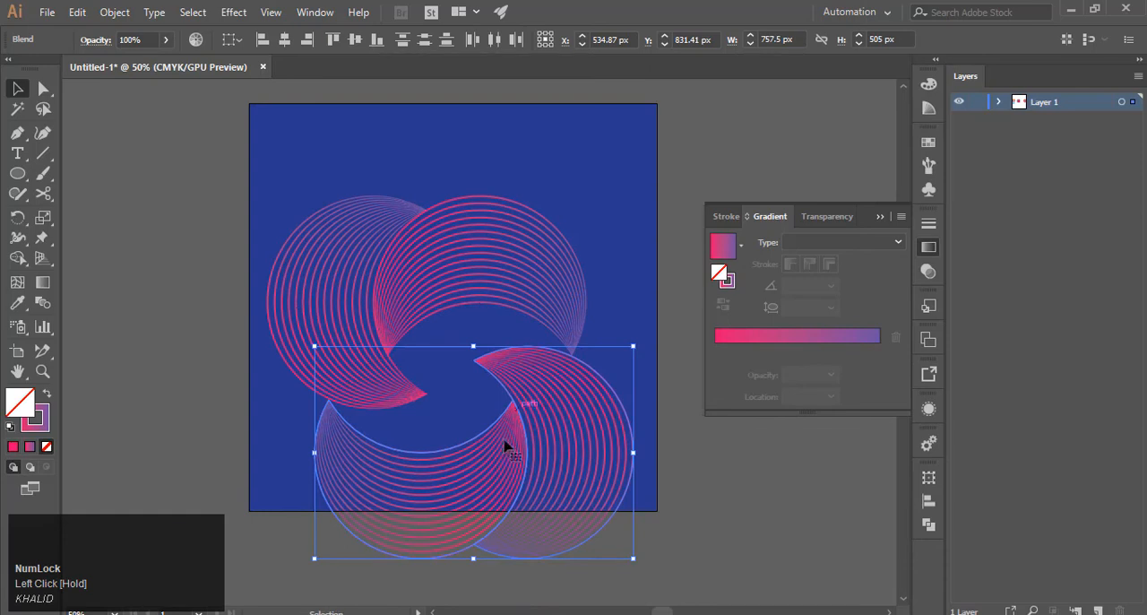
drag(529, 409, 479, 367)
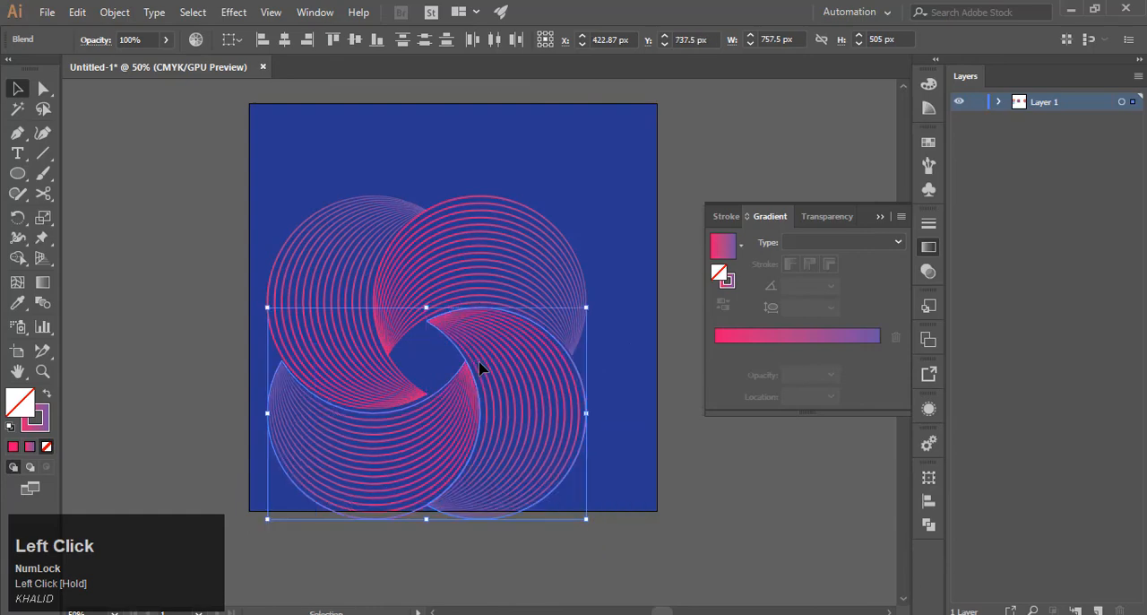
Select all four crescent blends and move the complete ring up to the middle of the blue artboard.
drag(261, 170, 502, 394)
drag(544, 424, 565, 378)
click(619, 395)
Change the purple end stop of the upper-left crescent's stroke gradient to yellow (C 18.04, M 0, Y 100, K 8.24).
click(44, 427)
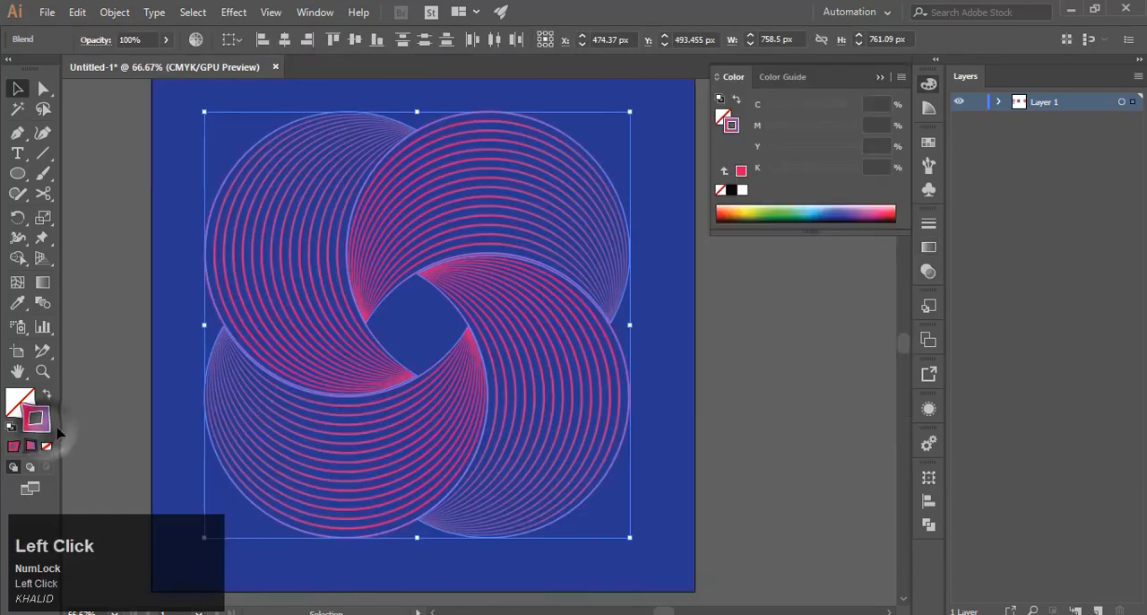
click(673, 278)
click(238, 172)
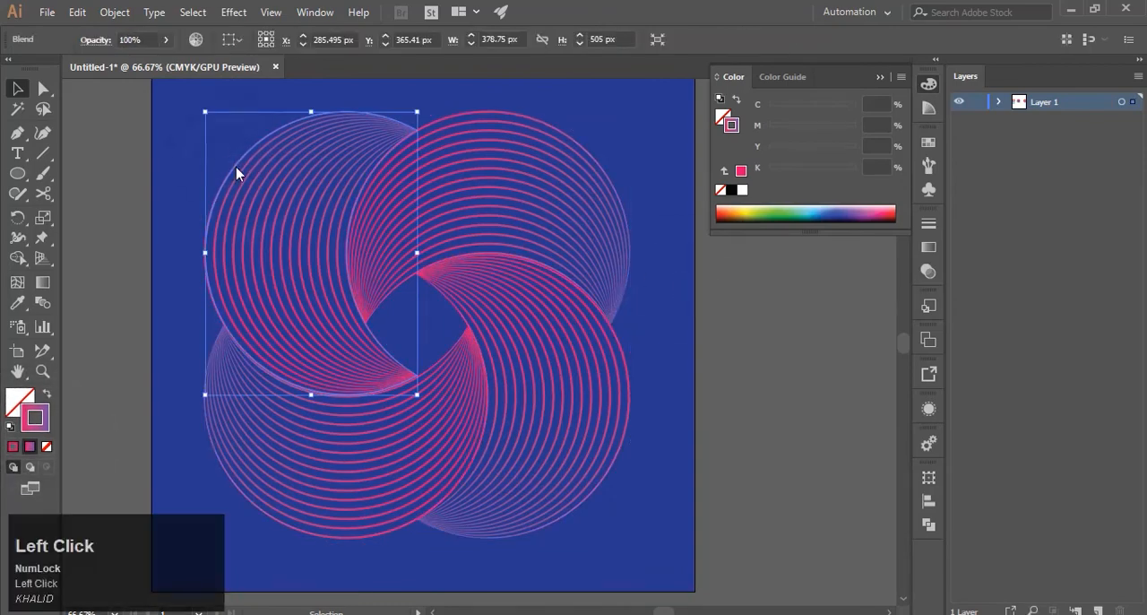
click(928, 247)
double_click(878, 350)
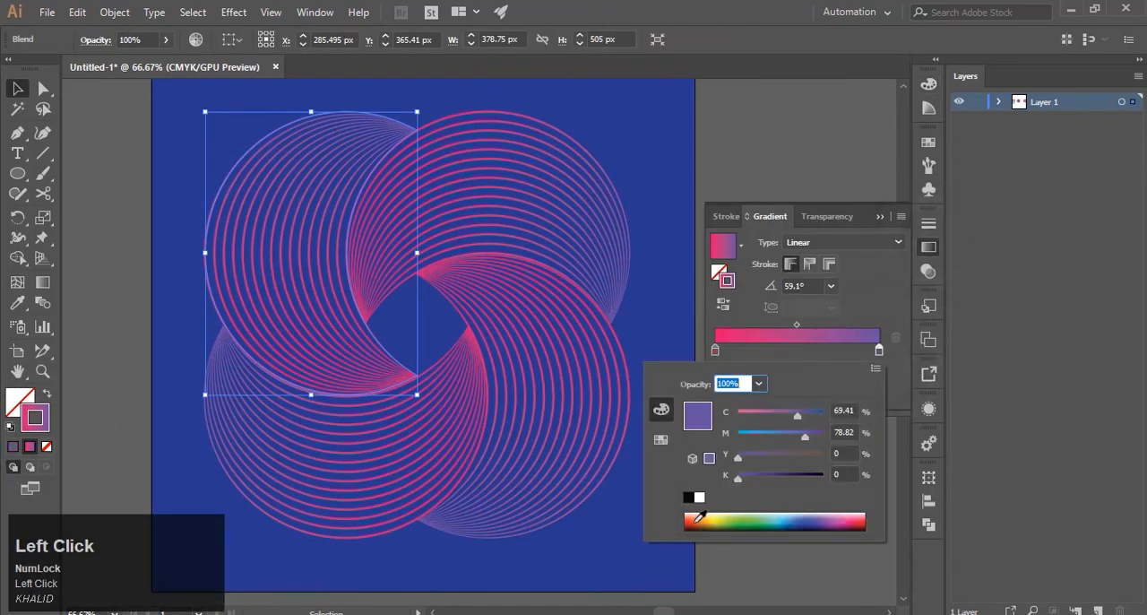
drag(760, 435, 710, 435)
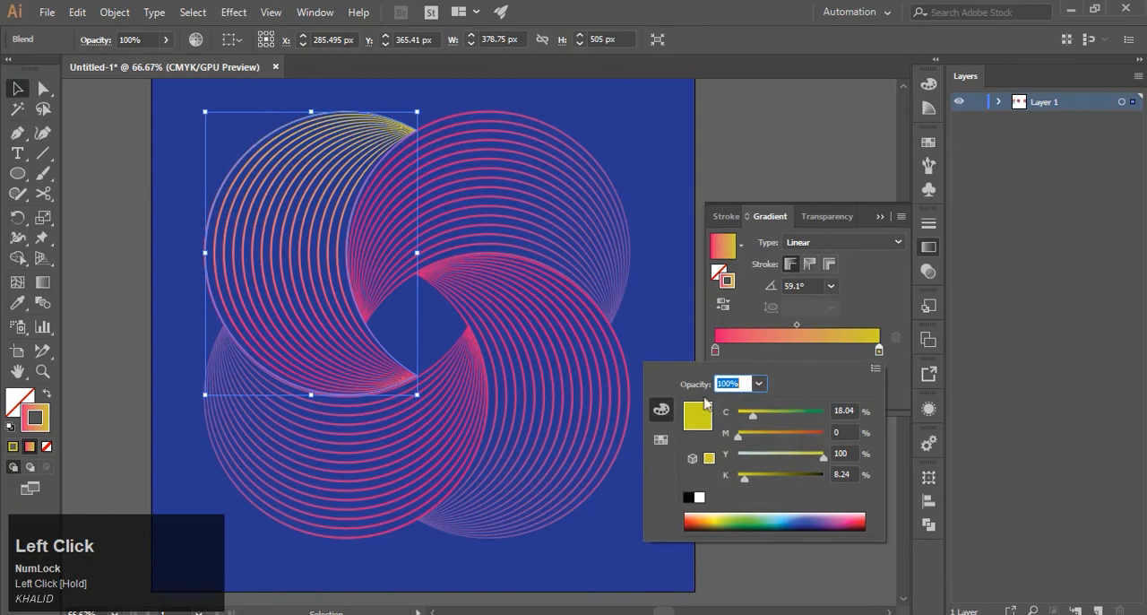
click(665, 160)
click(109, 118)
Copy the upper-left crescent's pink-to-yellow stroke gradient onto the upper-right crescent with the Eyedropper.
click(501, 198)
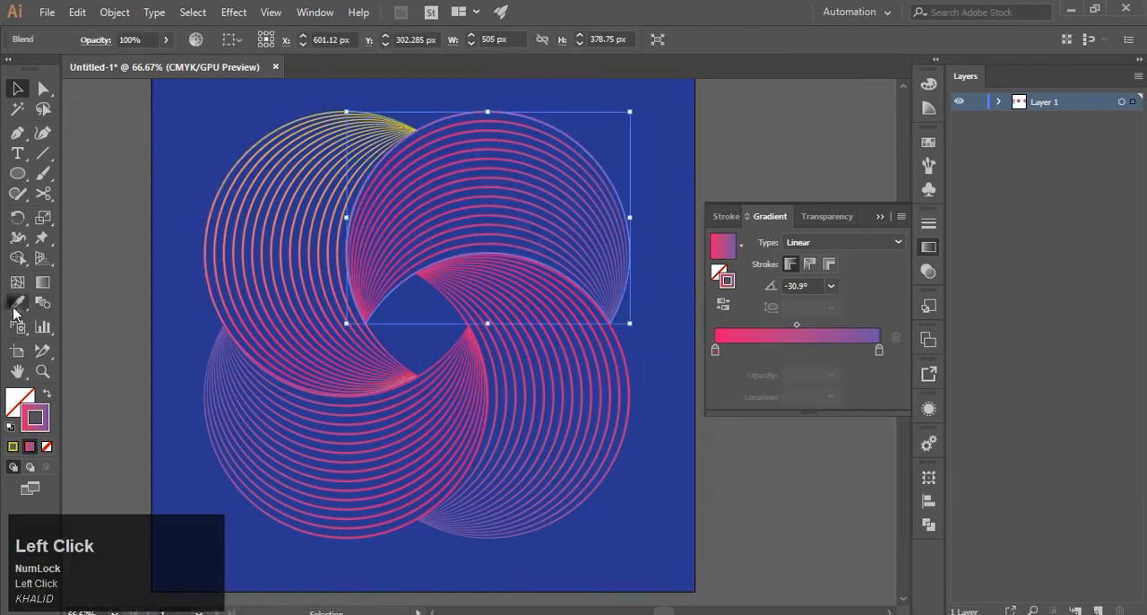
click(16, 304)
click(230, 225)
click(17, 88)
Sample the pink-to-yellow gradient with the Eyedropper to recolor the lower-right crescent's strokes.
click(515, 392)
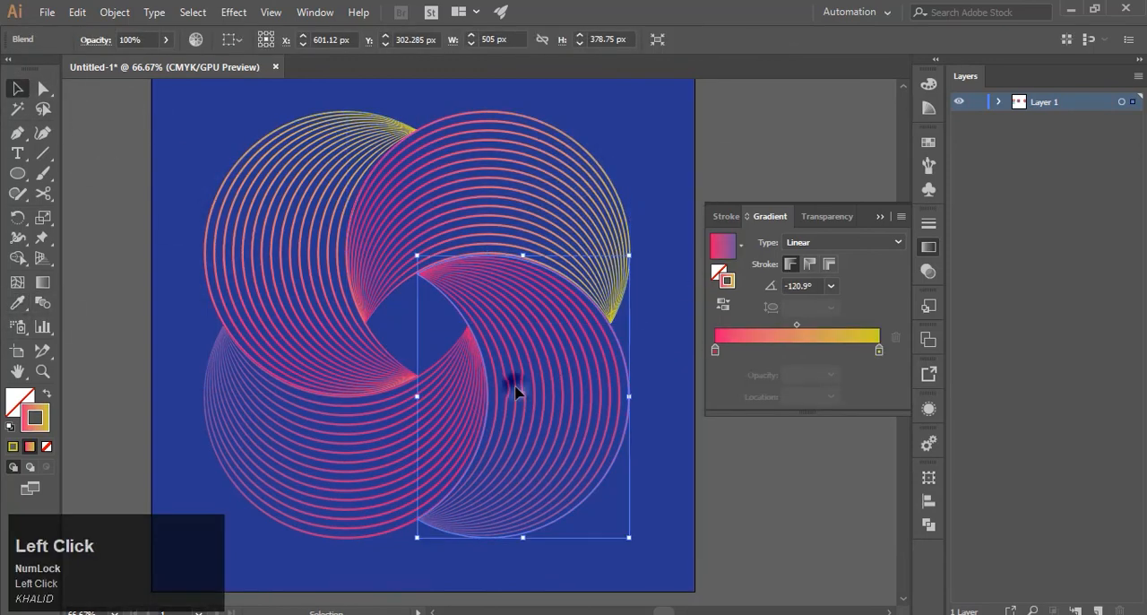
click(17, 303)
click(354, 136)
click(17, 88)
Apply the same pink-to-yellow stroke gradient to the lower-left crescent with the Eyedropper and deselect the artwork.
click(316, 465)
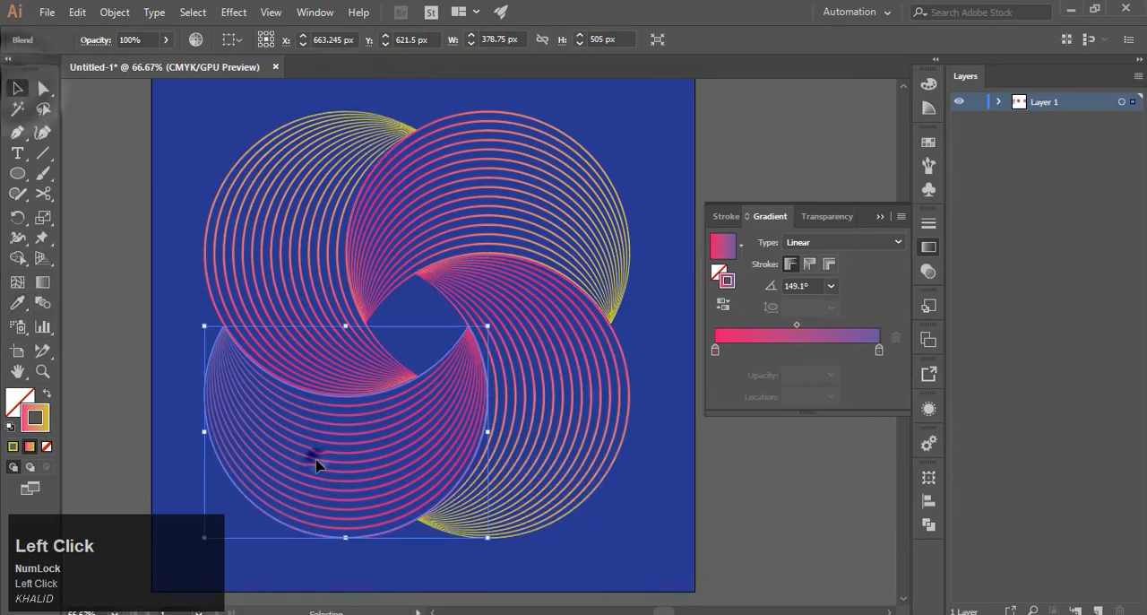
click(390, 147)
click(17, 88)
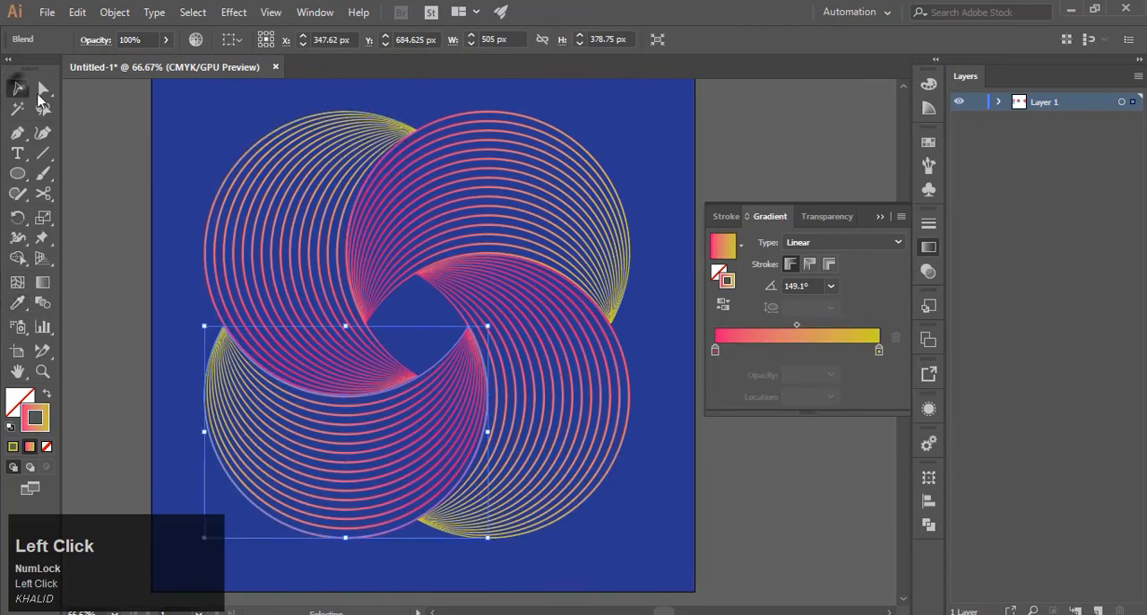
click(103, 165)
scroll(151, 195, down, 1)
drag(153, 200, 218, 229)
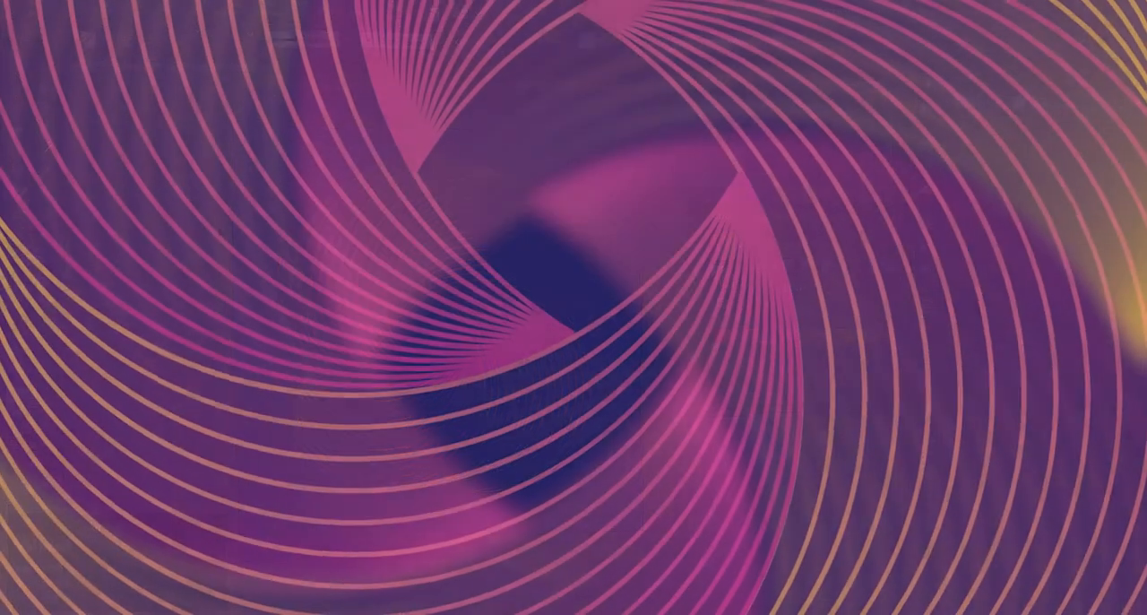